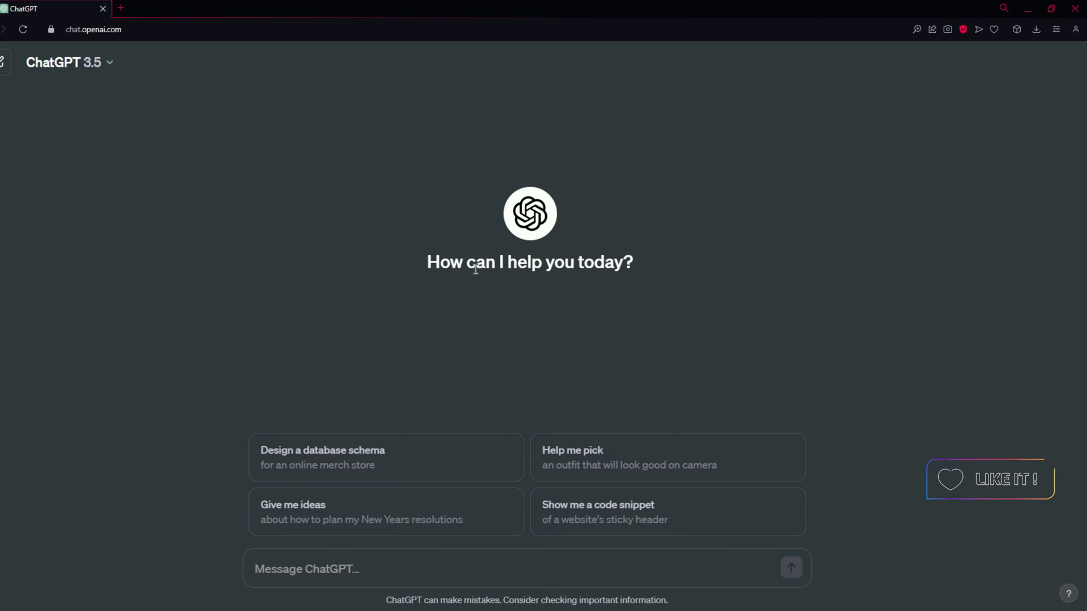
Go to imagine.art in a new browser tab and dismiss the promotional popup and banner
click(120, 9)
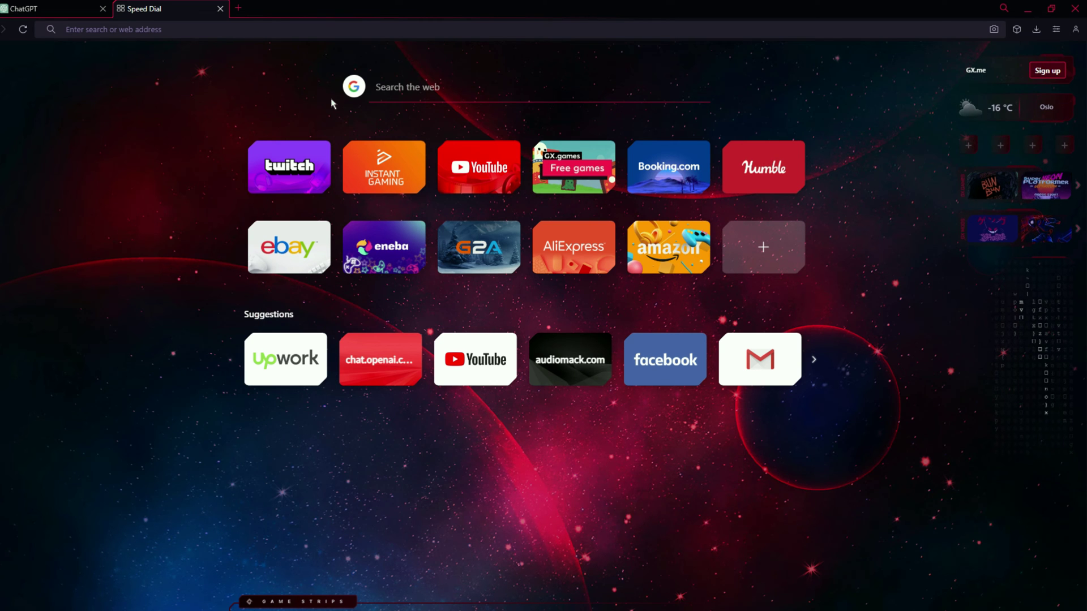
text(imagine.art)
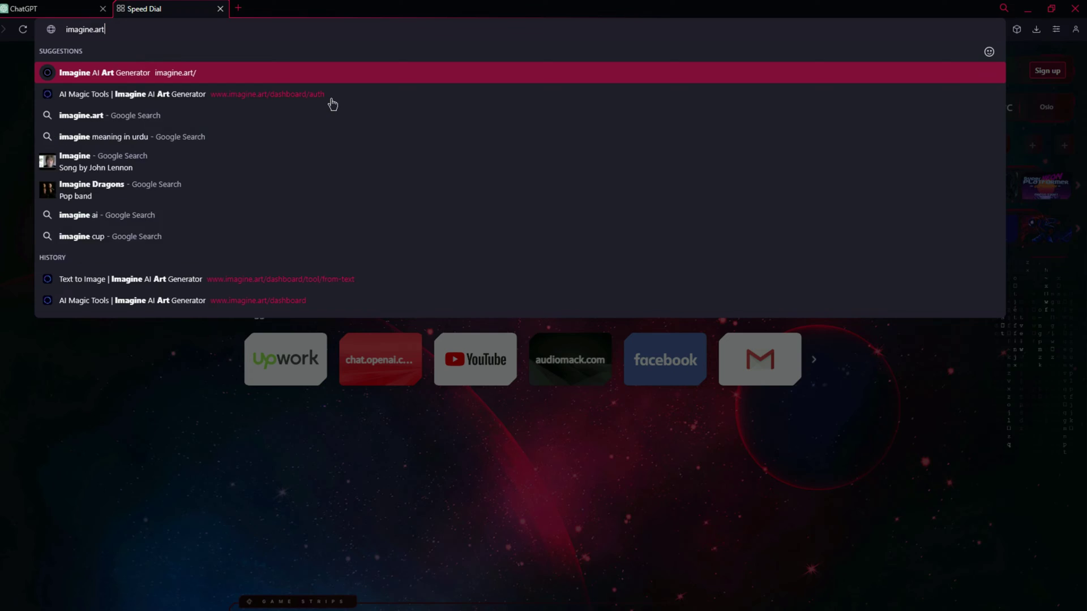
key(Return)
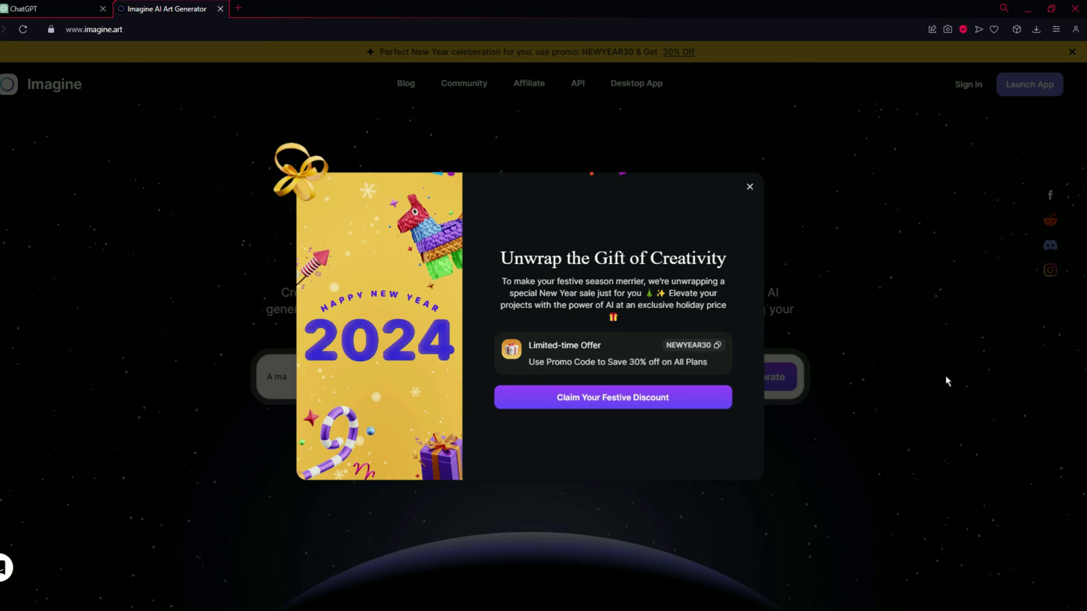
click(945, 381)
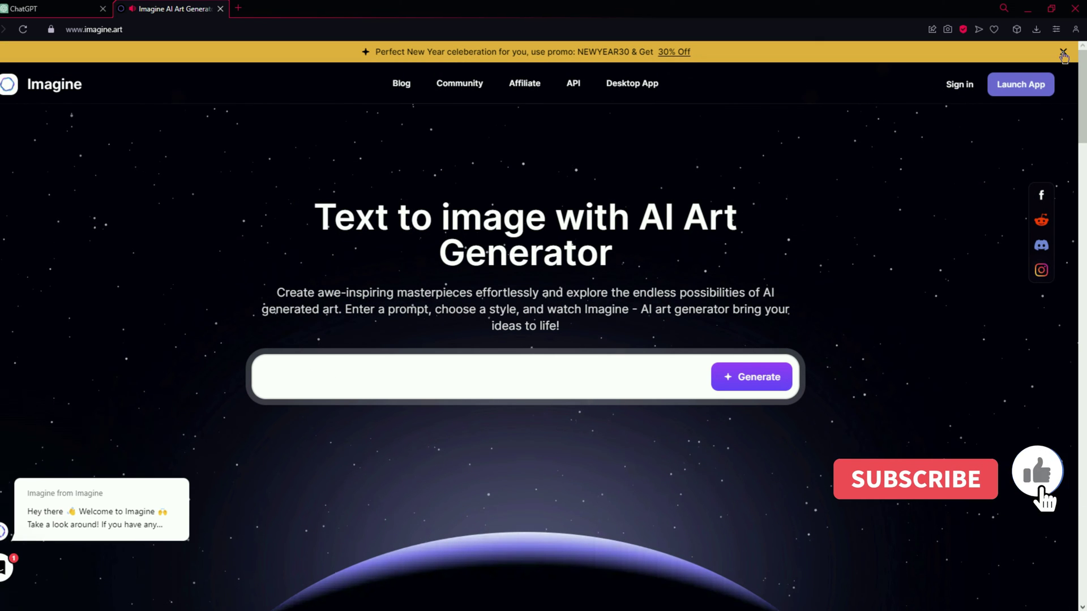
click(1063, 51)
Sign in to Imagine with a Google account
click(960, 63)
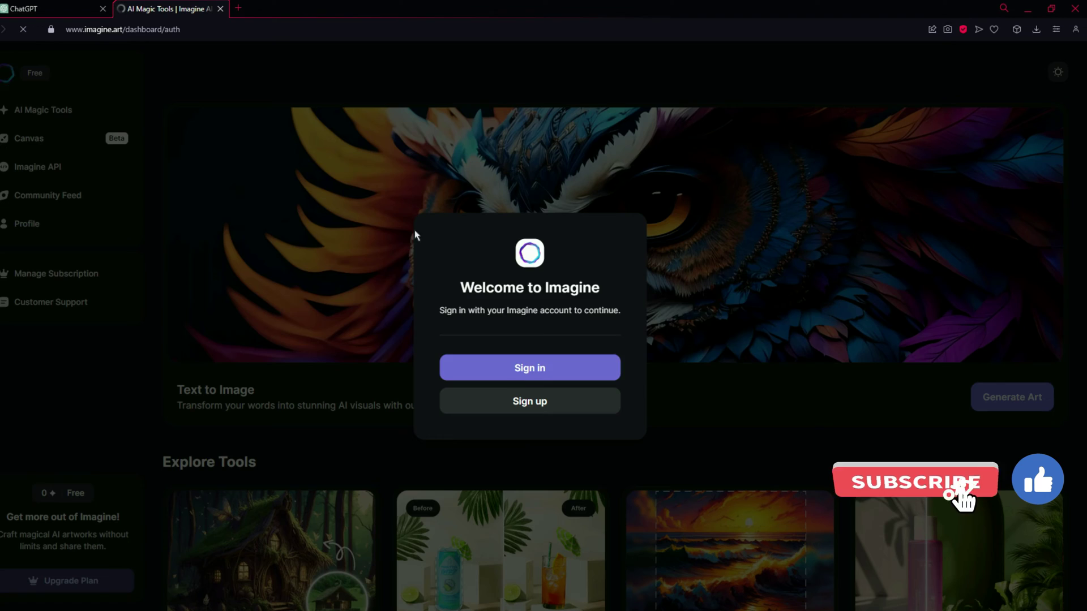
click(598, 367)
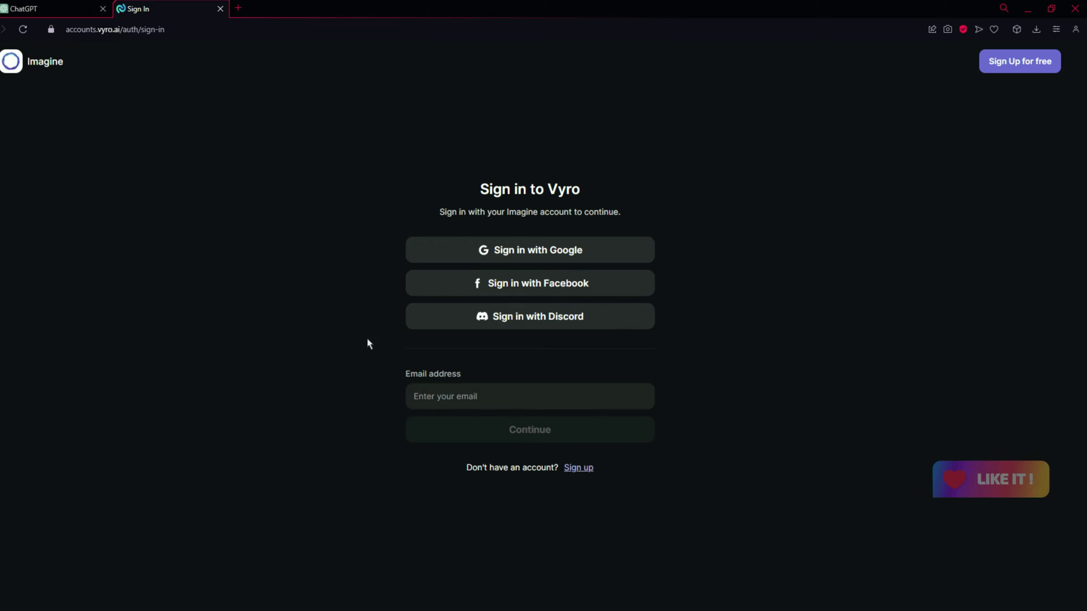
click(579, 258)
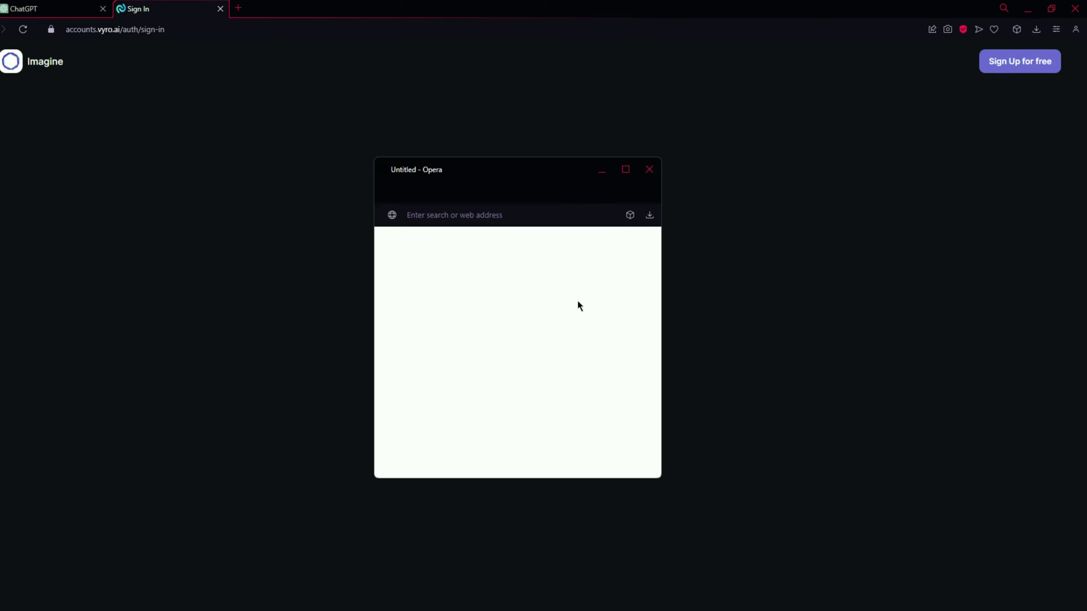
scroll(481, 396, down, 1)
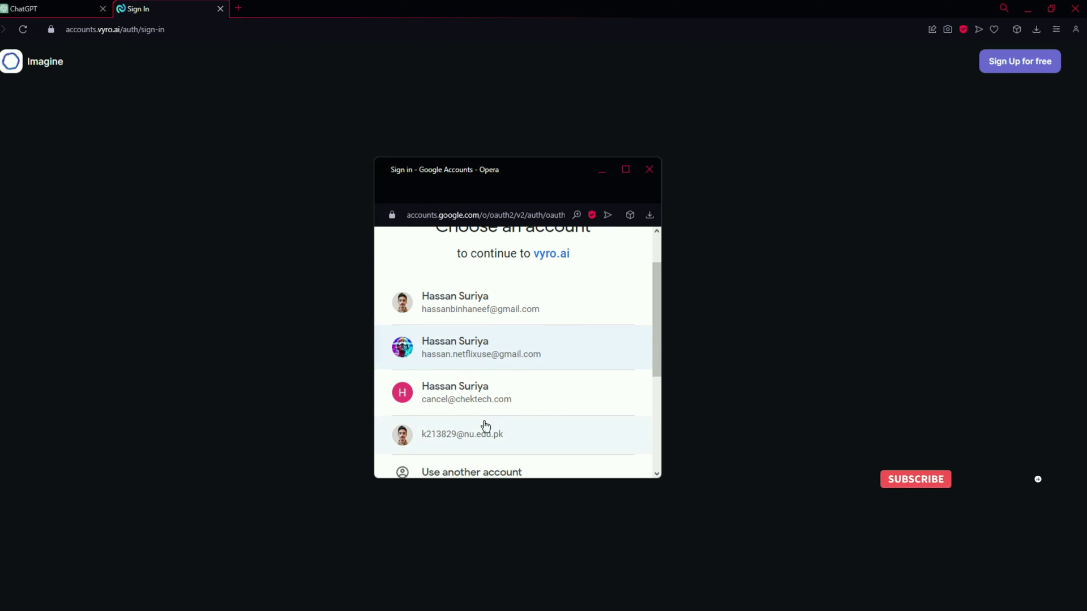
click(496, 398)
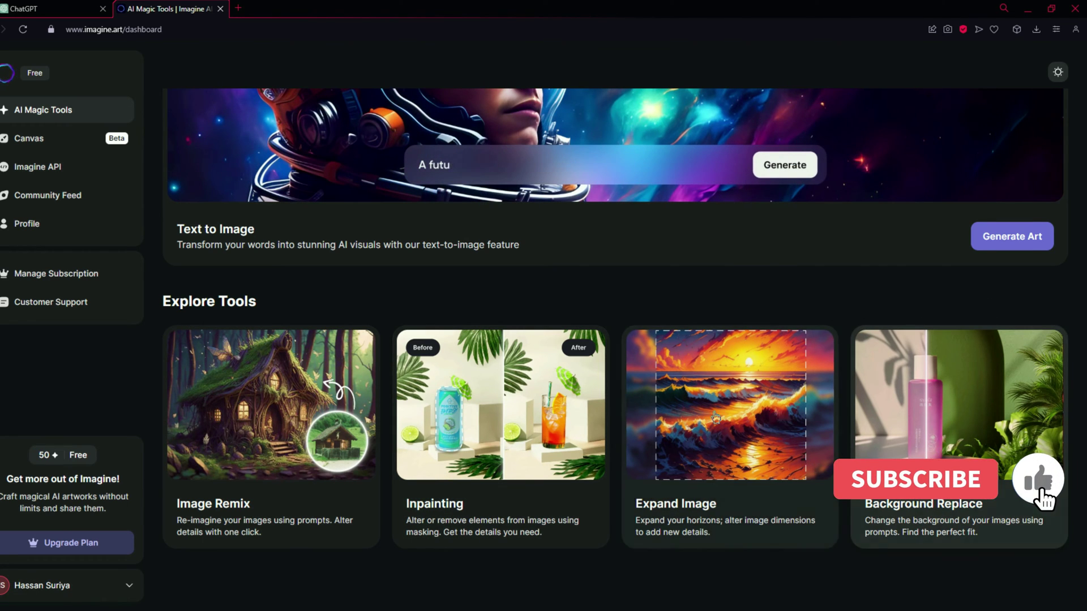
Launch Generate Art from the Text to Image card on the AI Magic Tools dashboard
scroll(775, 417, up, 3)
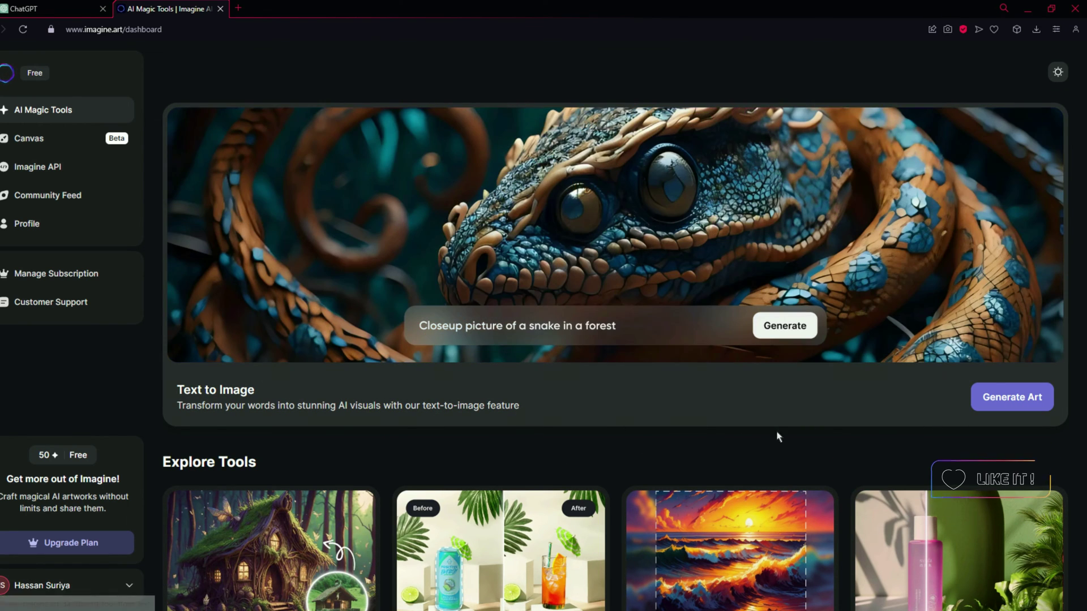
click(1012, 397)
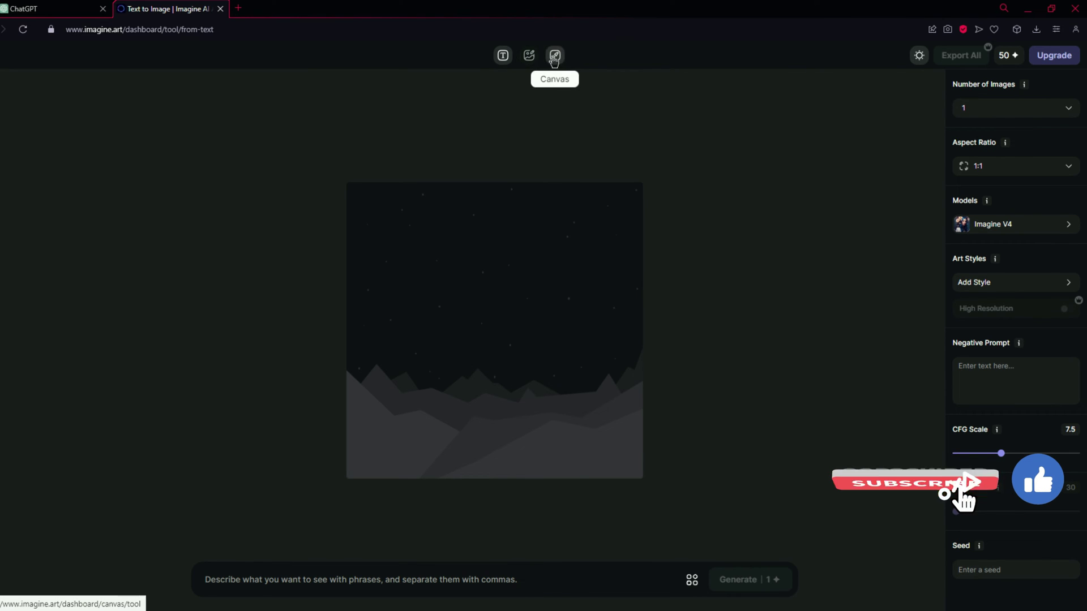
Peek at Image Remix, keep 1 image at 1:1 aspect ratio, and show the Models list
click(528, 55)
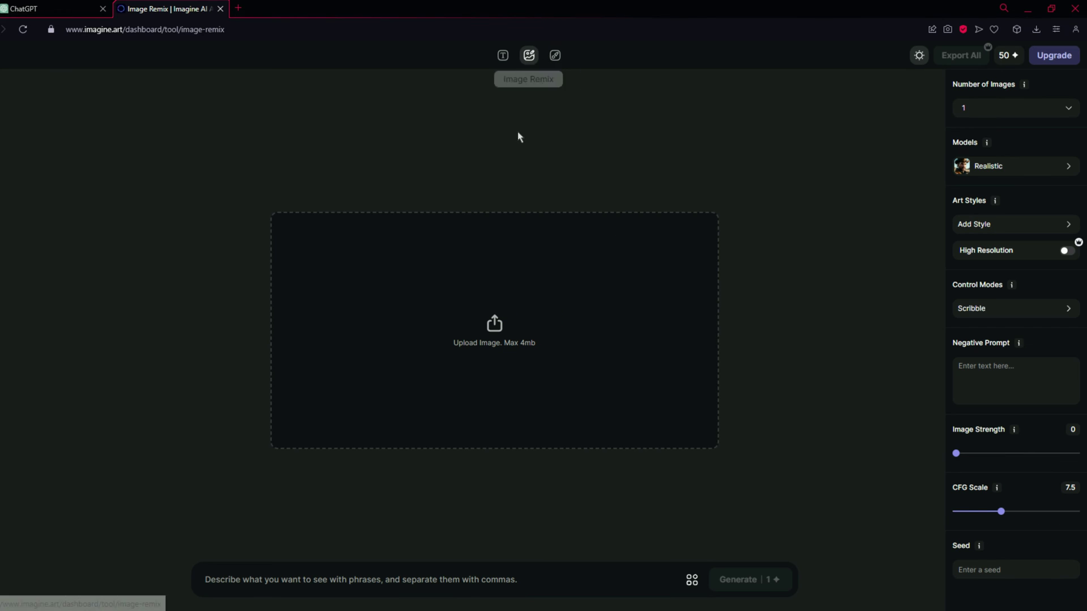
click(503, 55)
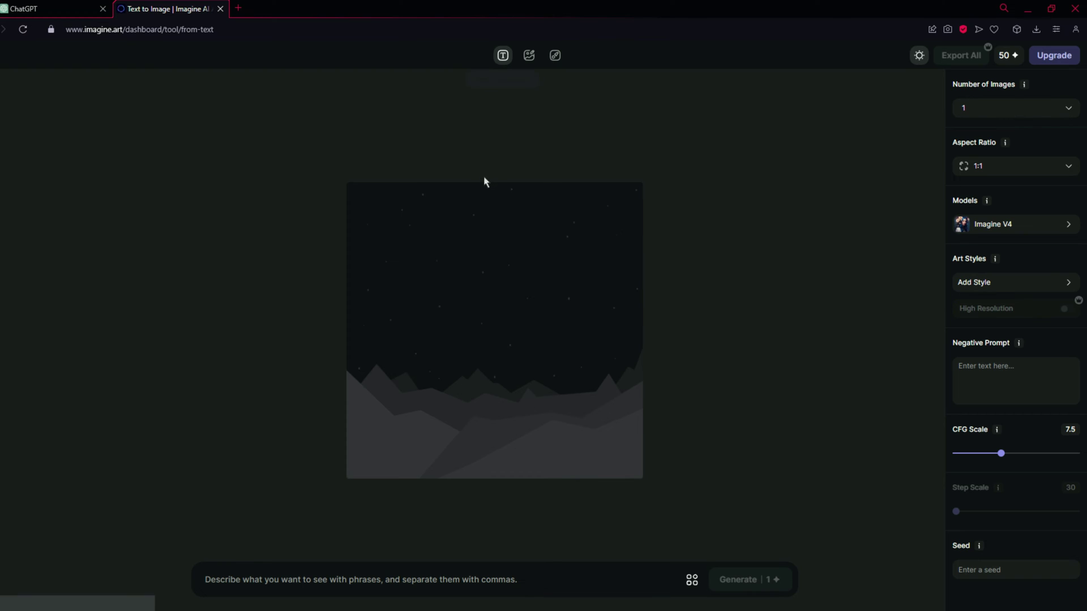
click(992, 110)
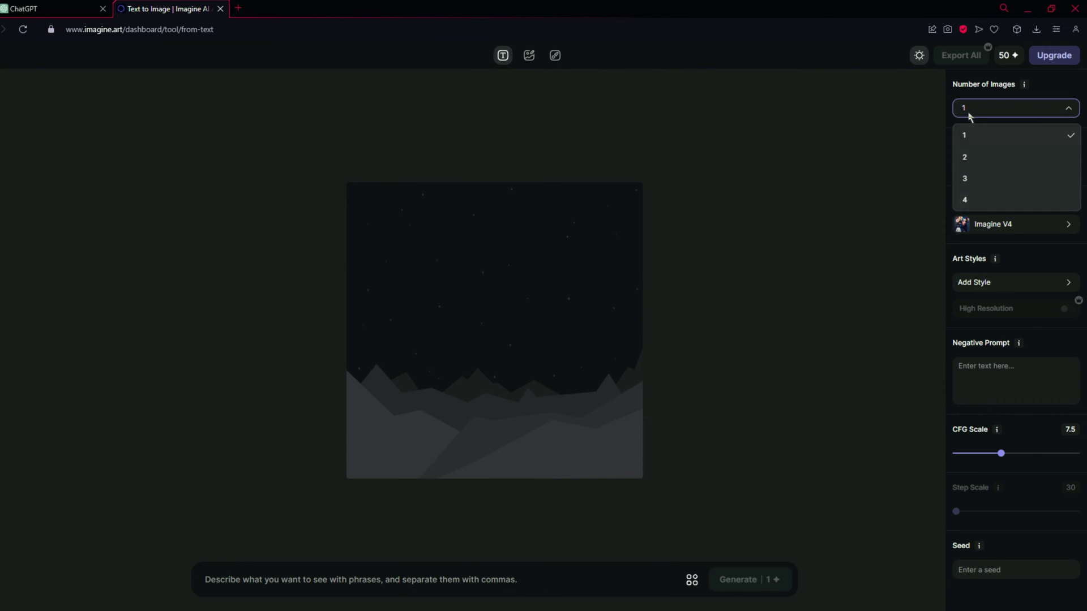
click(1077, 105)
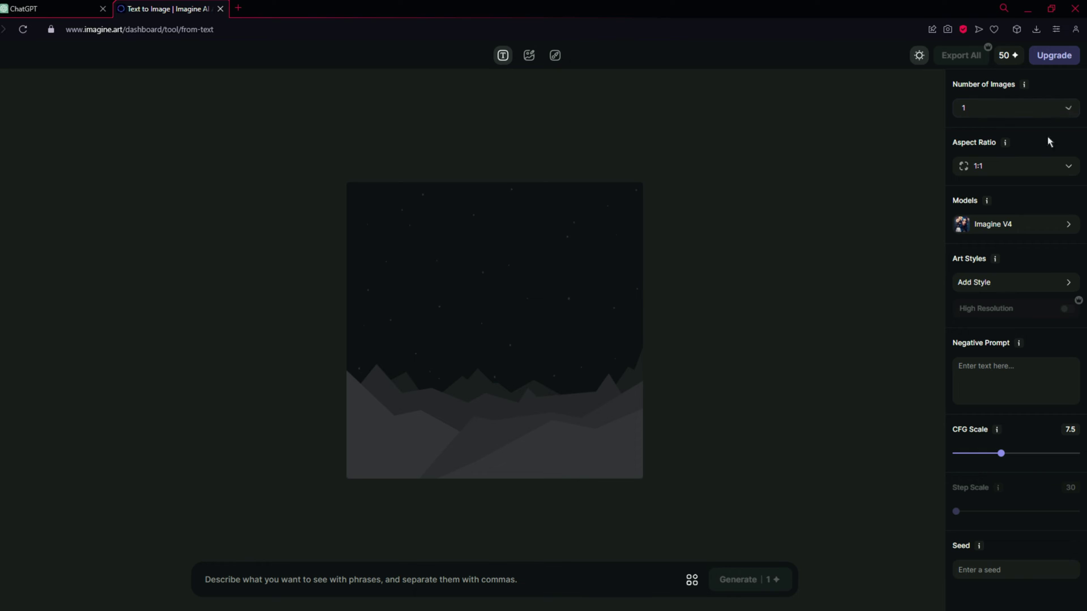
click(1009, 168)
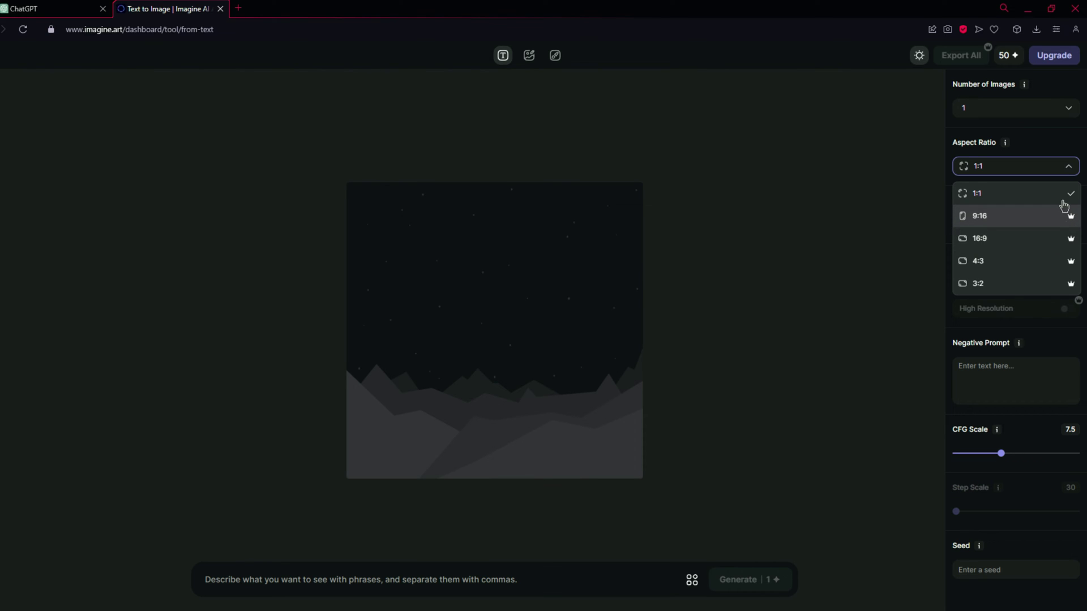
click(987, 205)
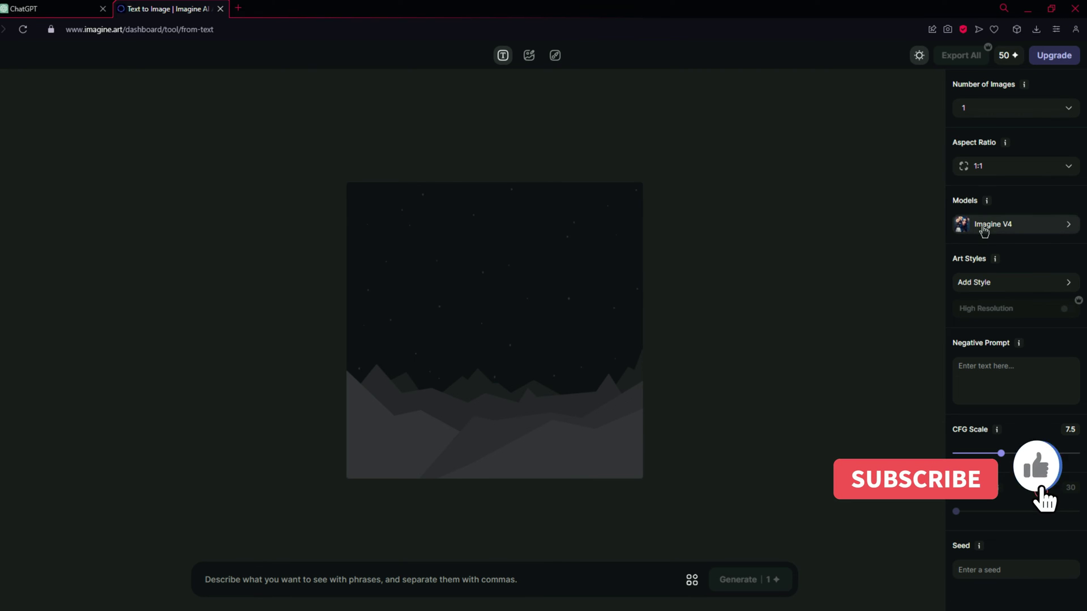
click(992, 224)
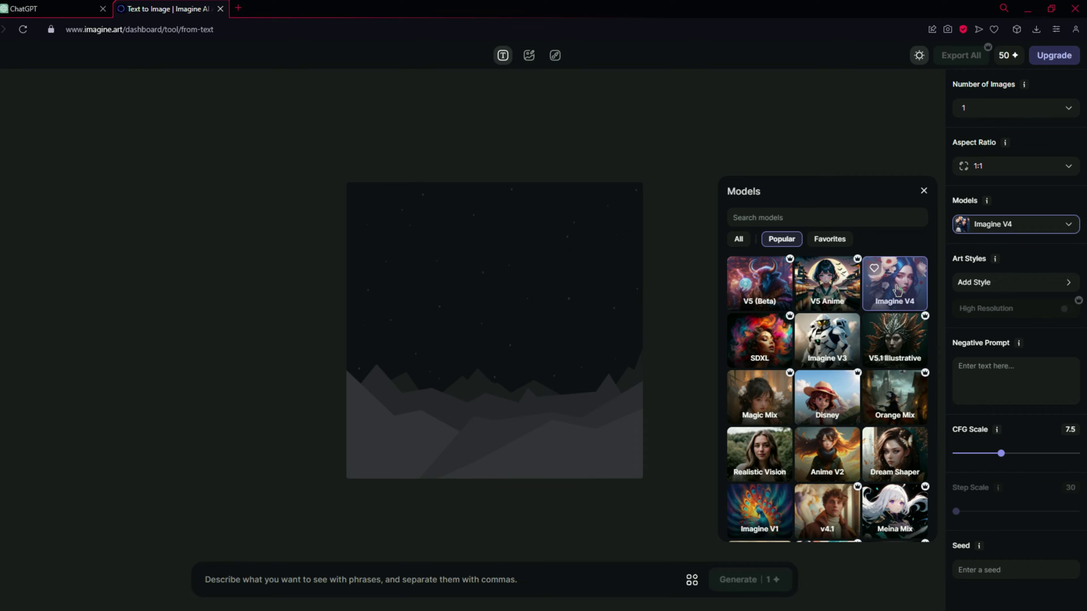
Close the Models list and browse all art styles without choosing one, keeping Imagine V4
click(1005, 266)
click(995, 291)
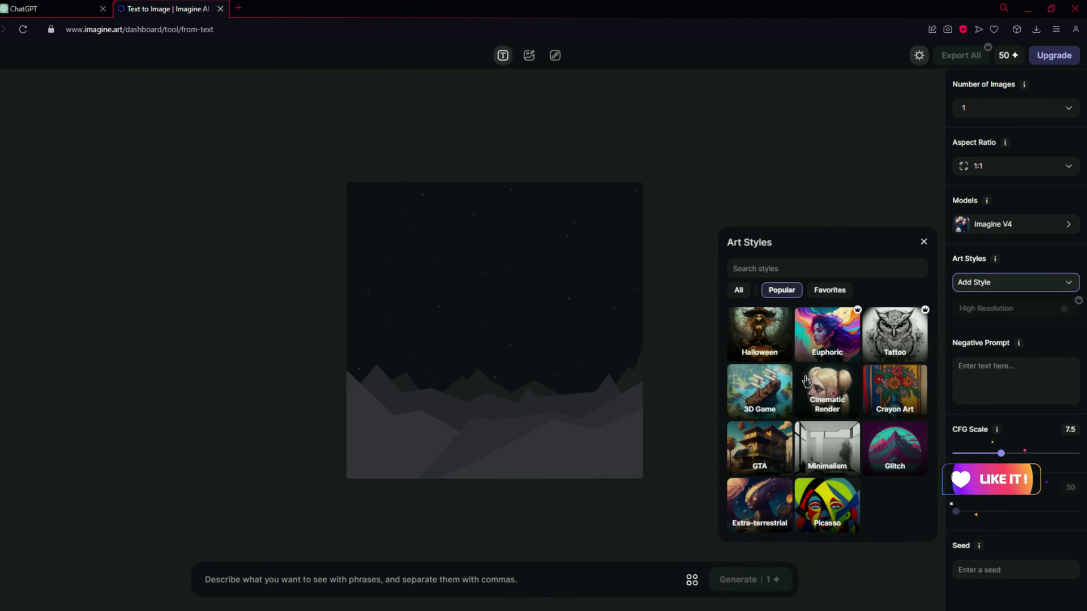
click(745, 292)
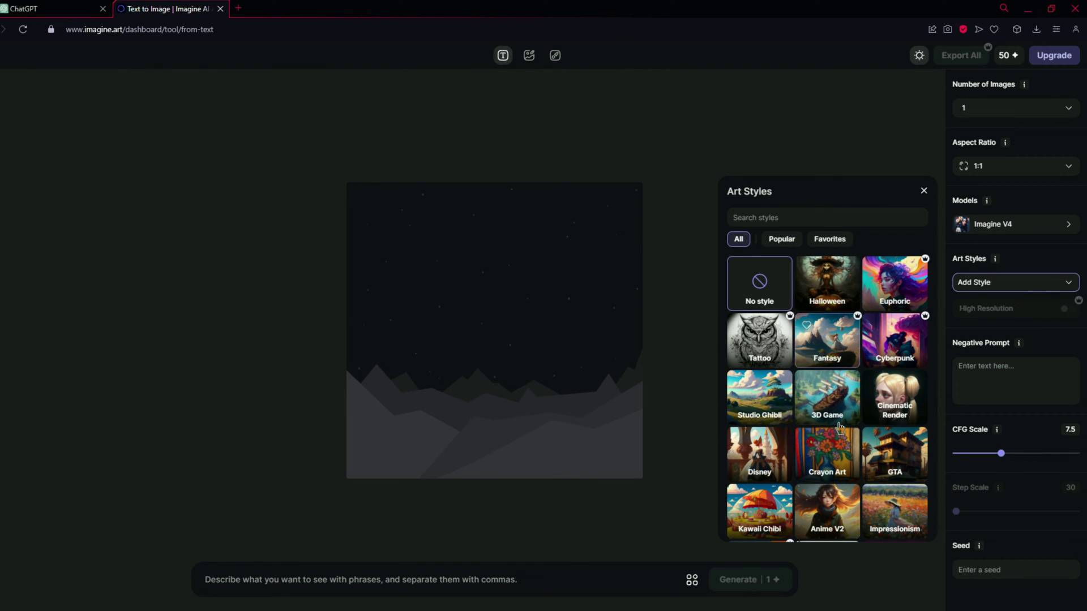
scroll(837, 438, down, 2)
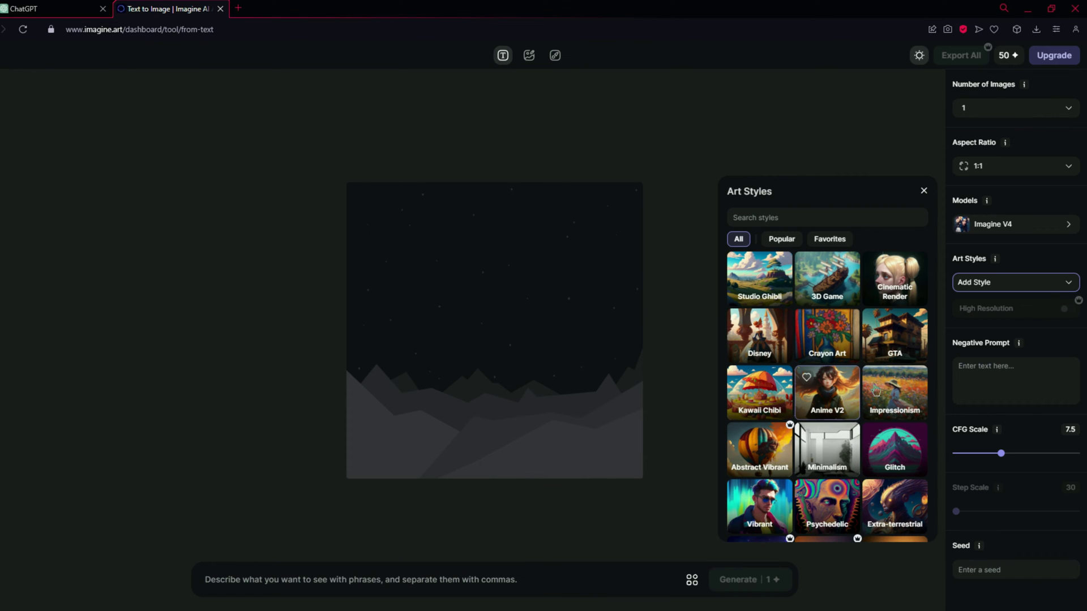
scroll(872, 432, up, 3)
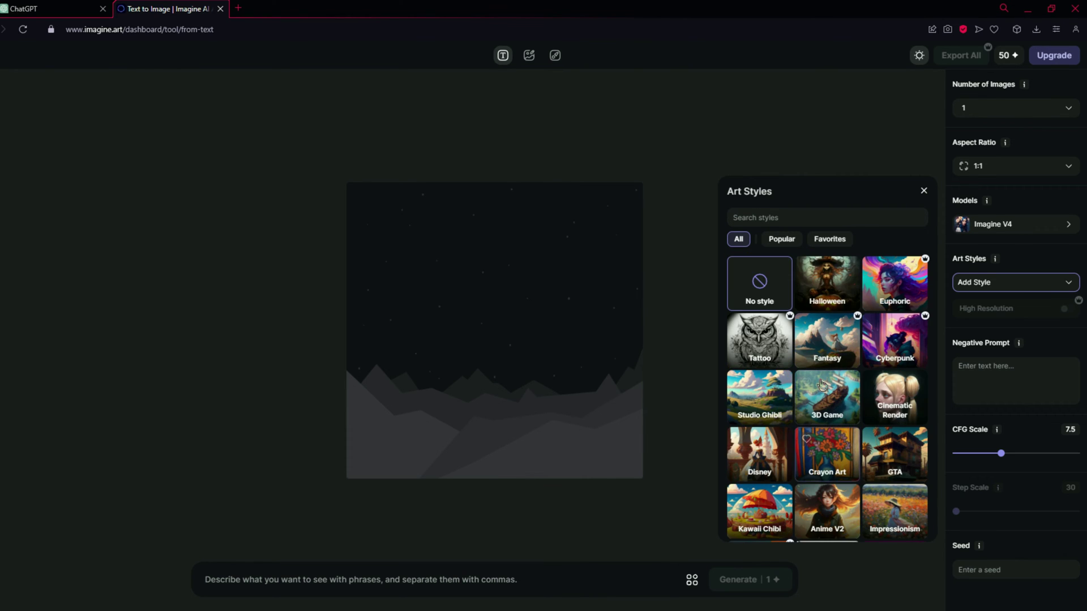
click(992, 282)
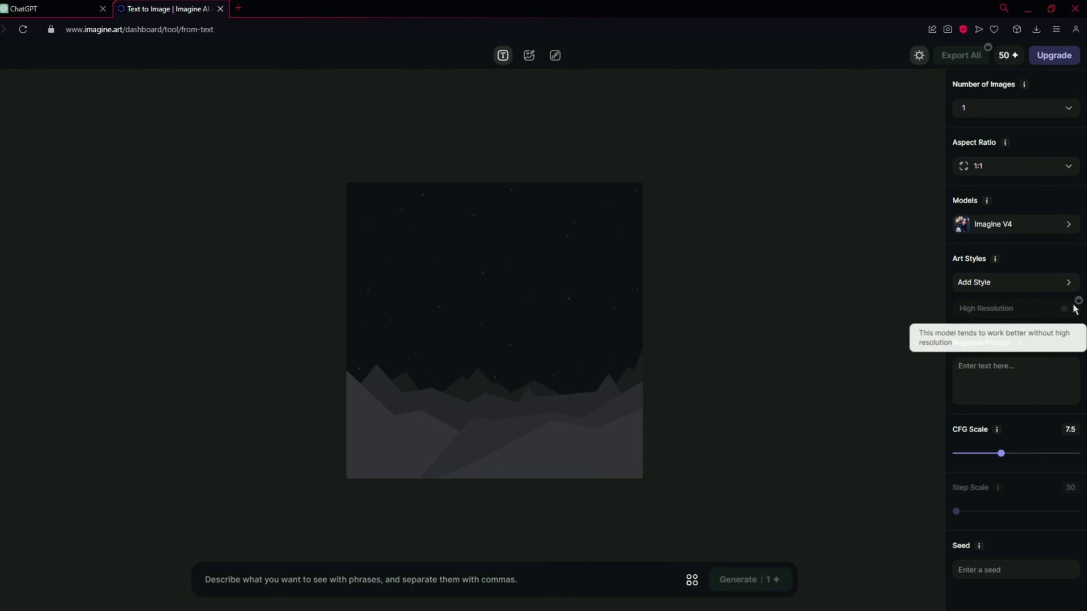
Place the cursor in the empty Negative Prompt field
click(987, 362)
mouse_move(1019, 344)
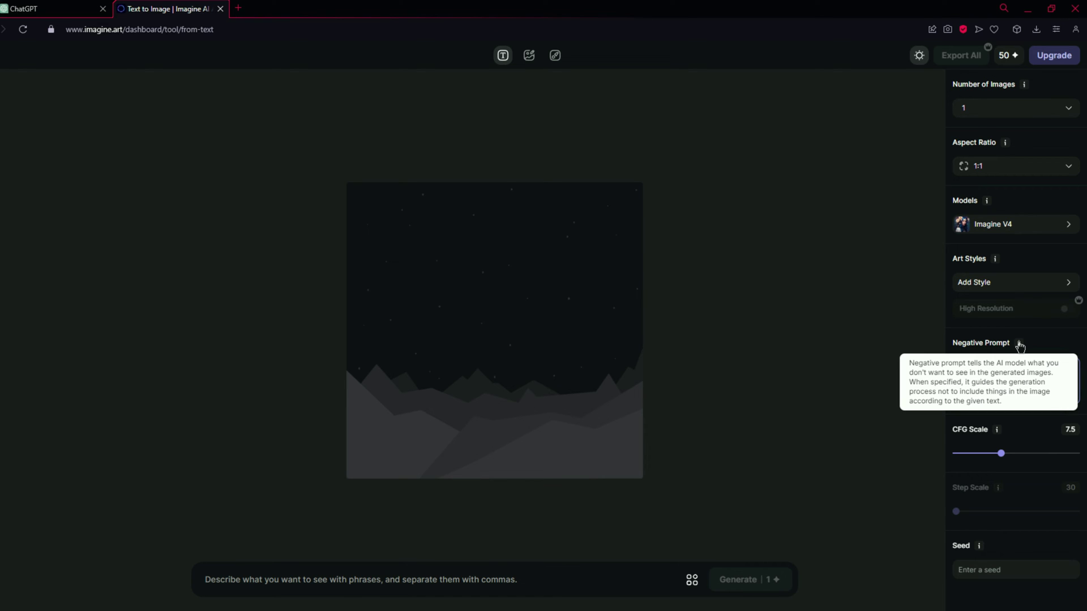
click(1006, 378)
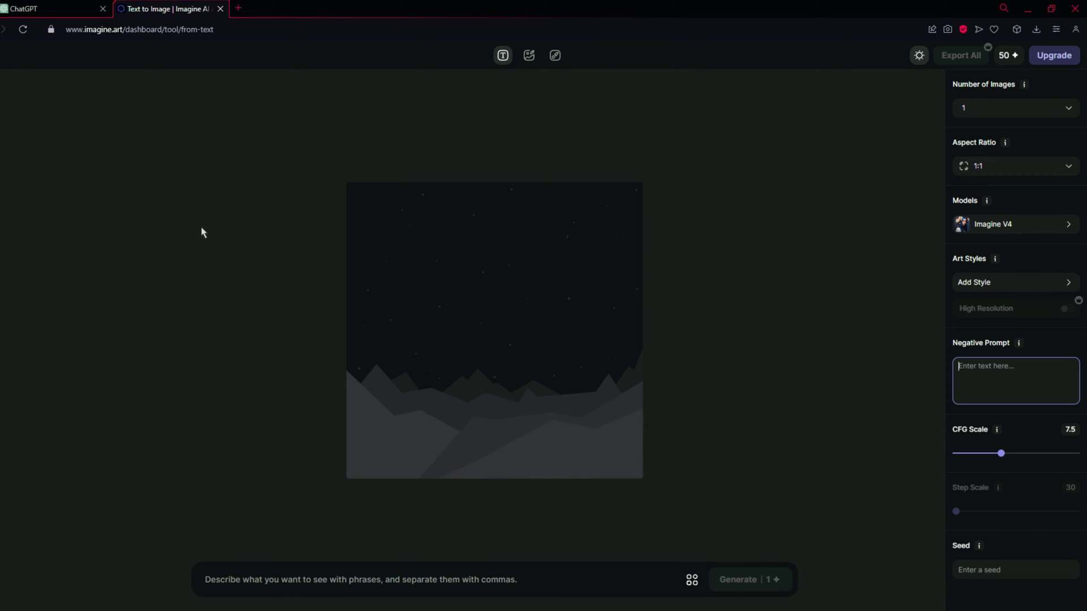
Send ChatGPT instructions to act as an AI Image Prompt Generator producing 5 detailed keyword prompts
click(39, 8)
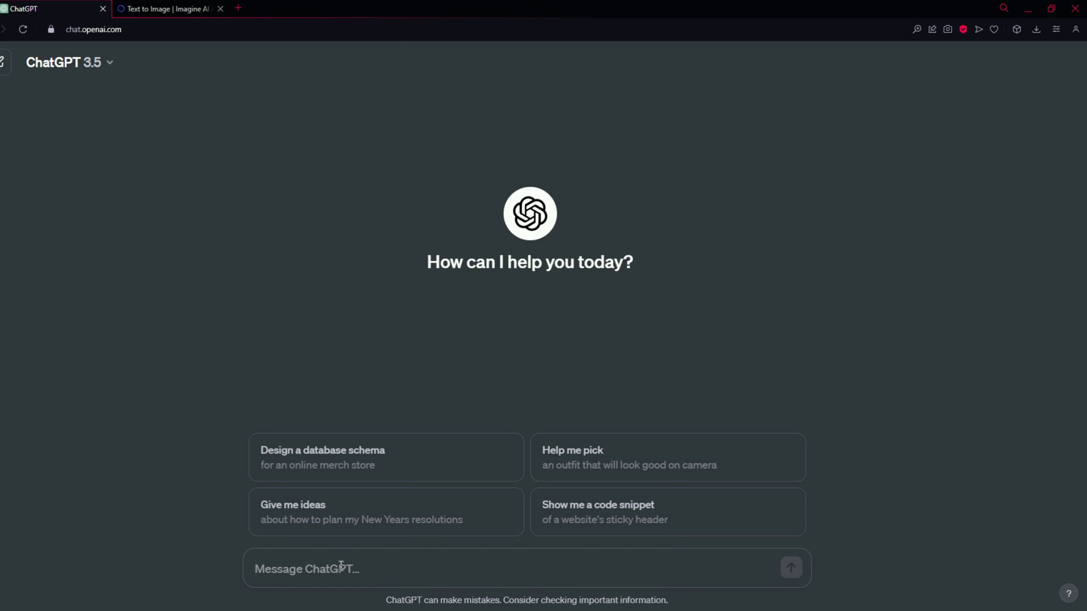
text(Imagine)
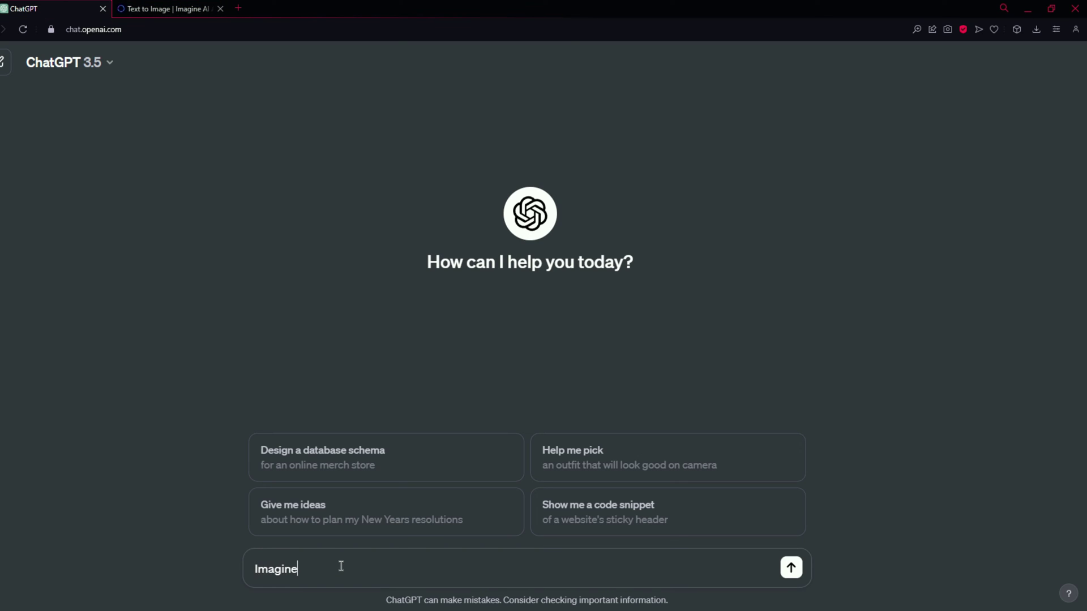
text( yourself as an AI Image)
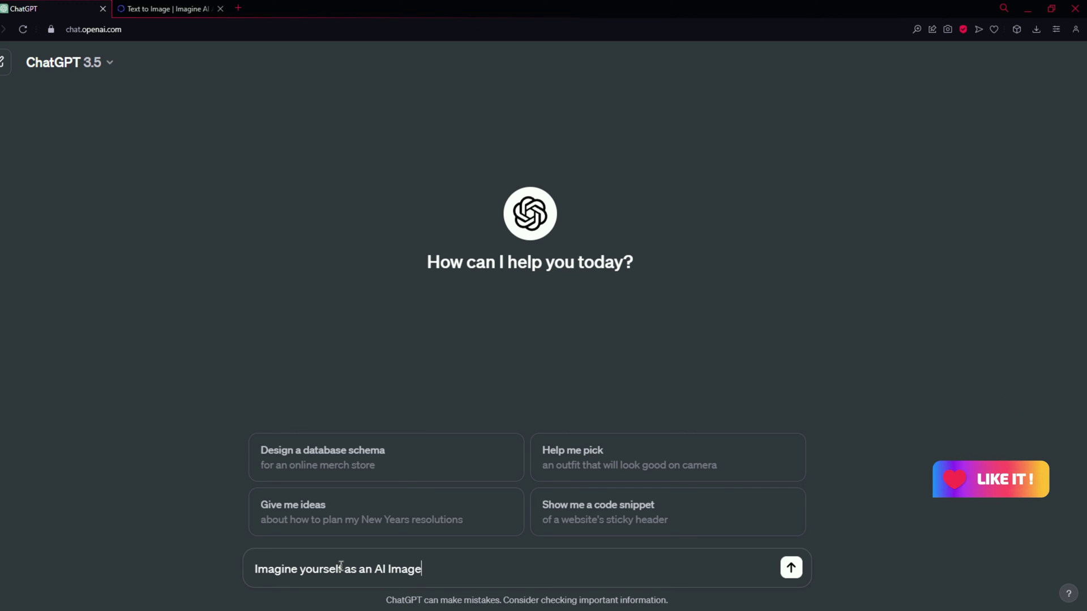
text( Prompt Generator. I will give you a word and you have to generate )
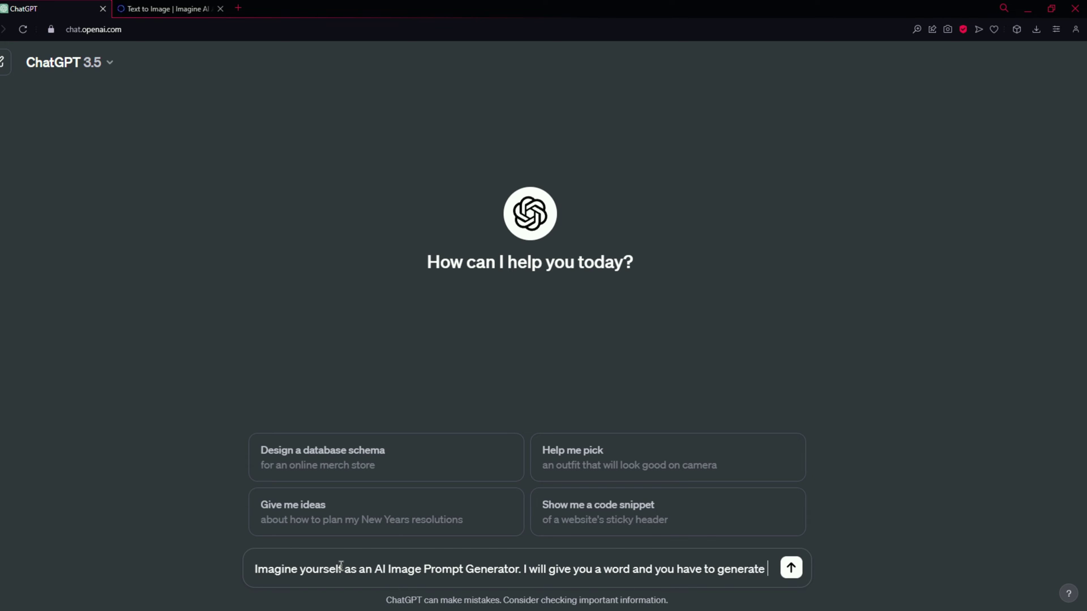
text(mpts by imagining yourself. Y)
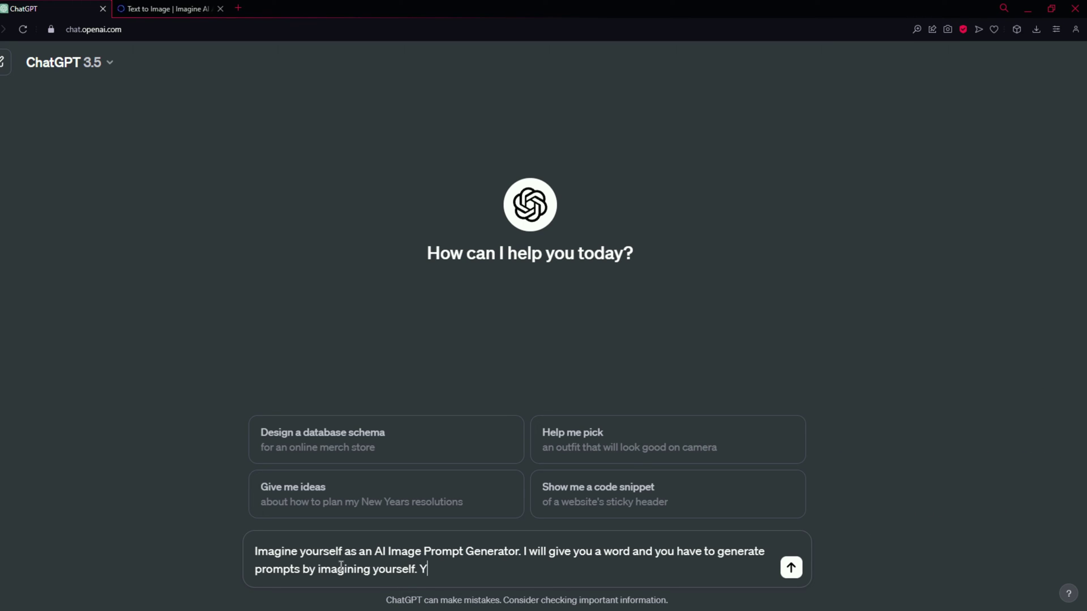
text(ou have to generate 5 prompts ever)
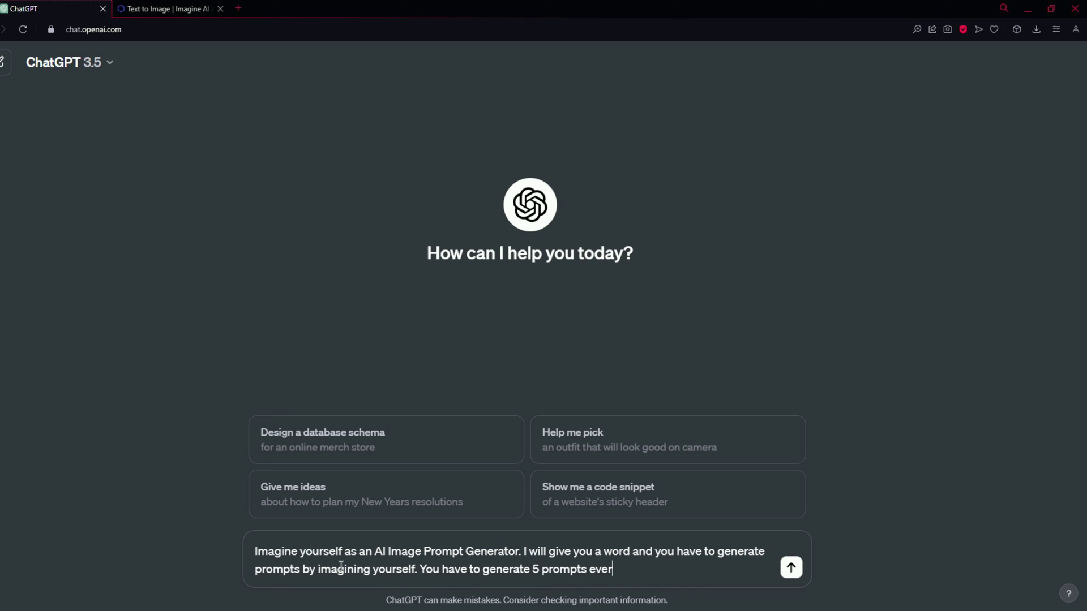
text(y time i give you the prompt.)
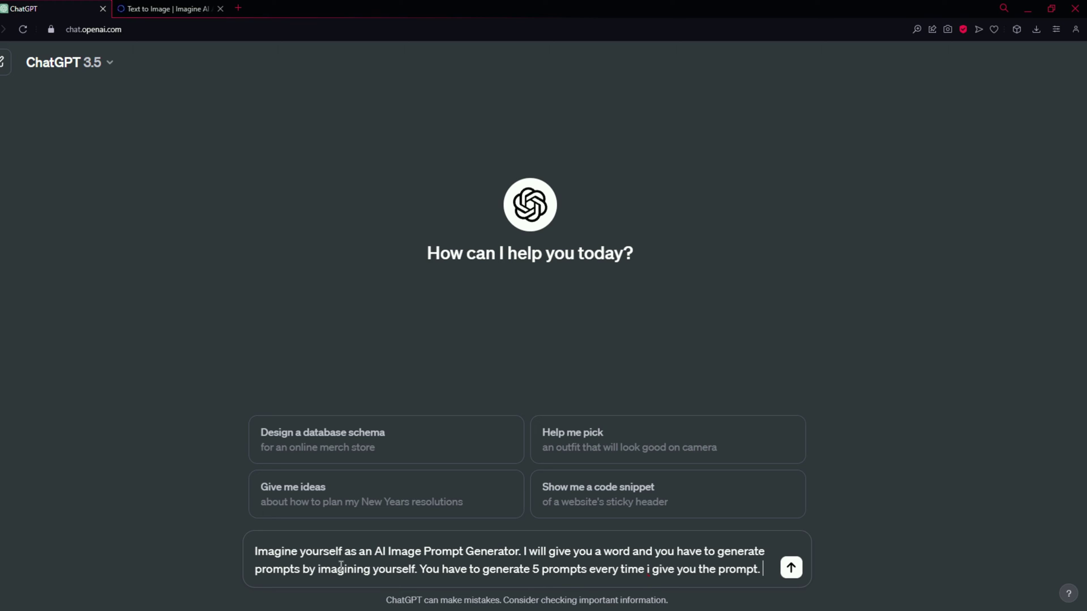
text(Use keywords in the prompts and)
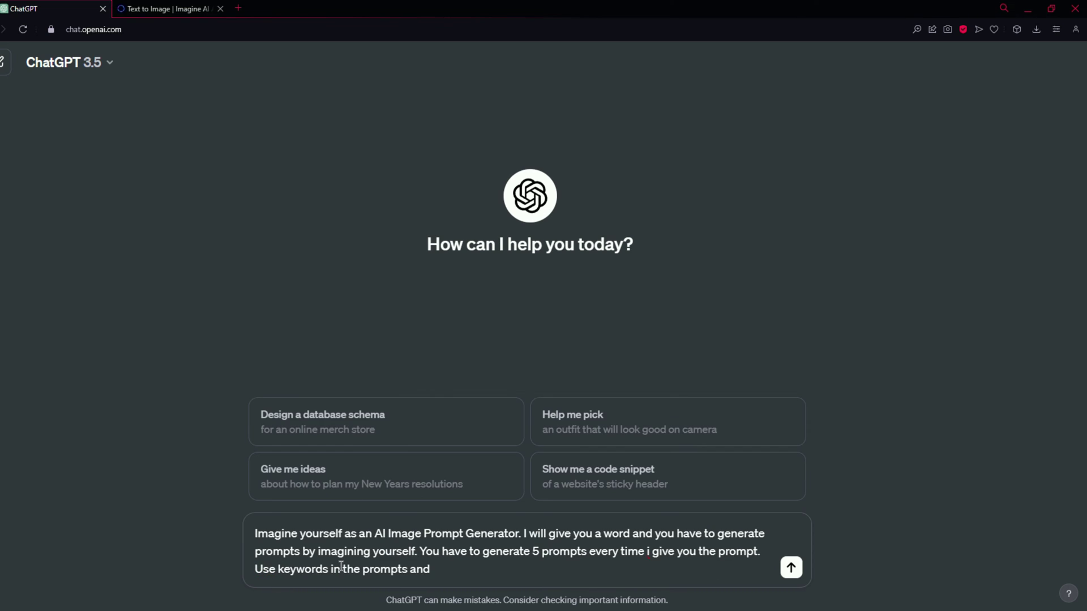
text( the prompt should be detailed.)
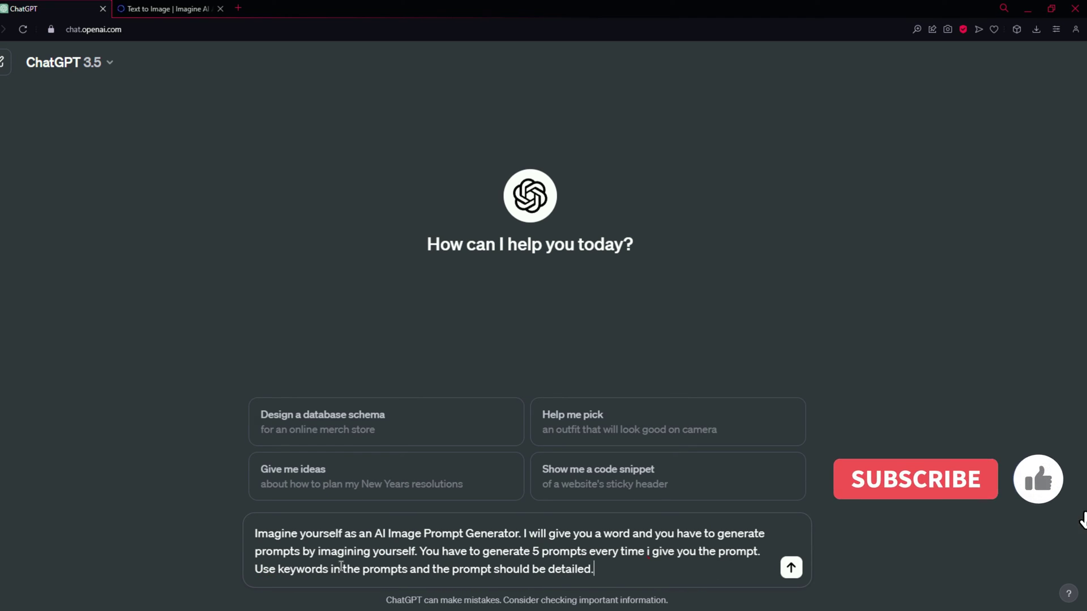
key(Return)
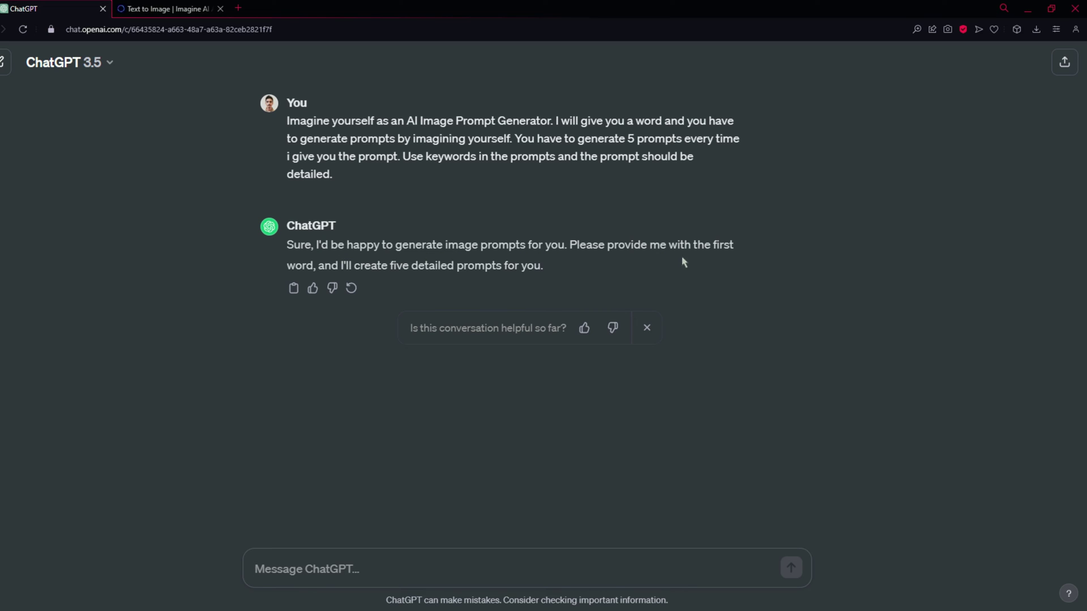
Send 'car' to ChatGPT and copy the Urban Speedster prompt back to Imagine
text(car)
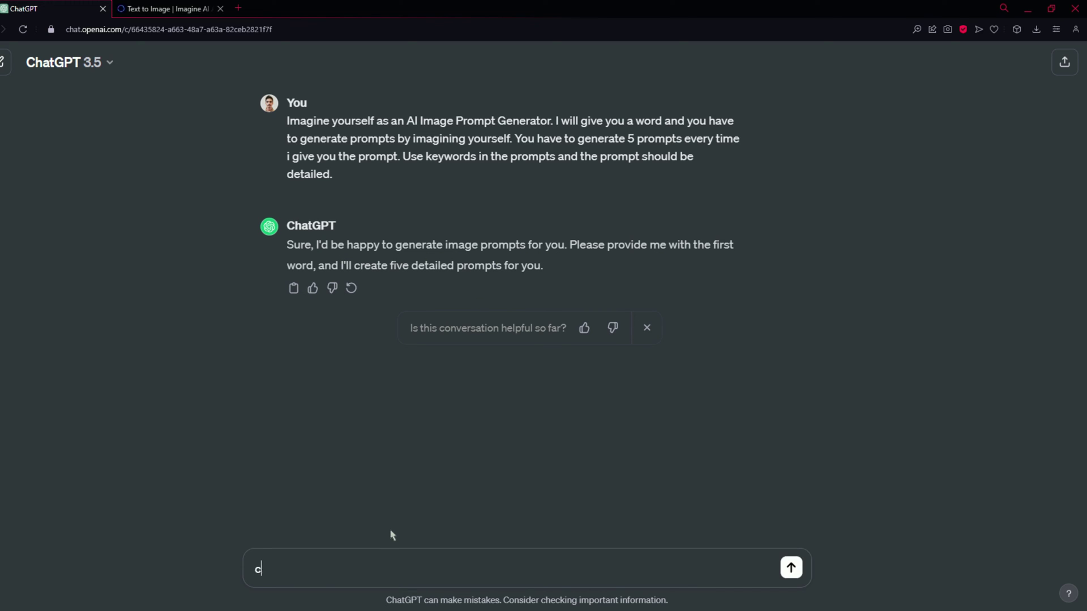
click(791, 567)
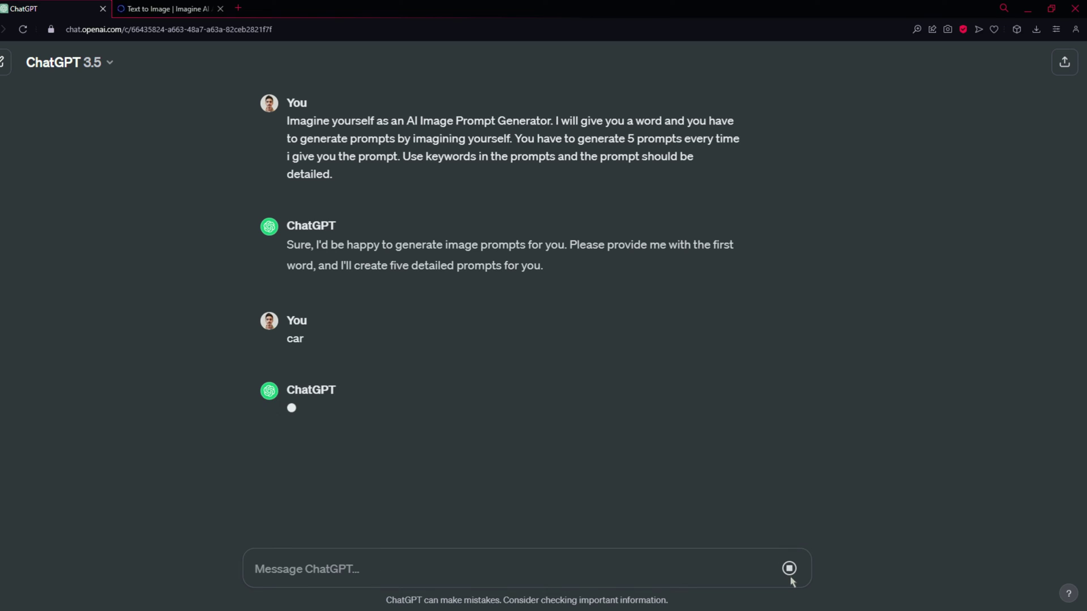
scroll(393, 489, up, 1)
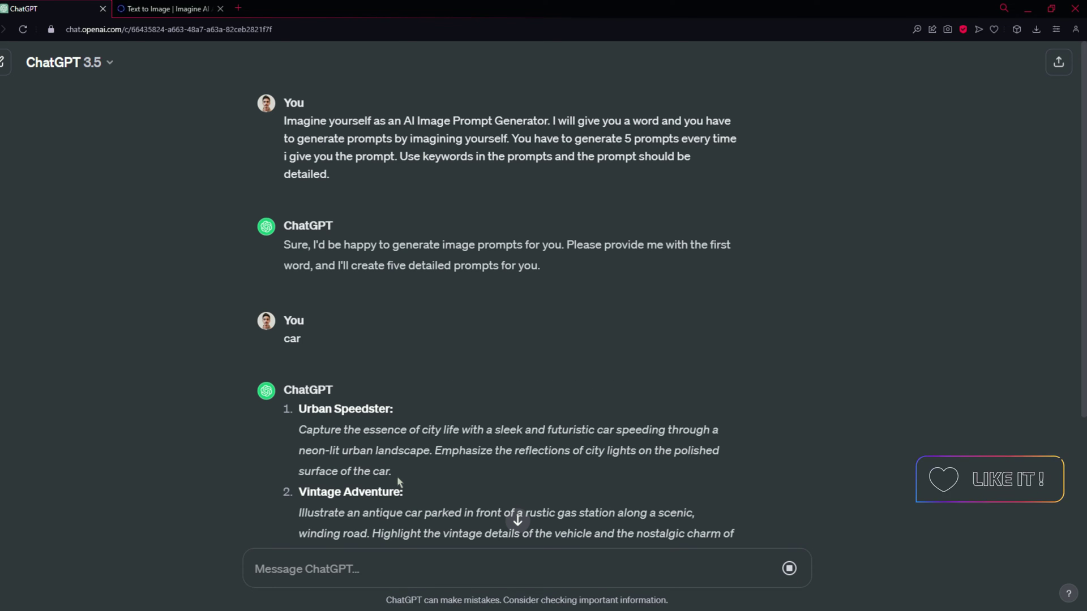
drag(396, 475, 298, 429)
key(ctrl+c)
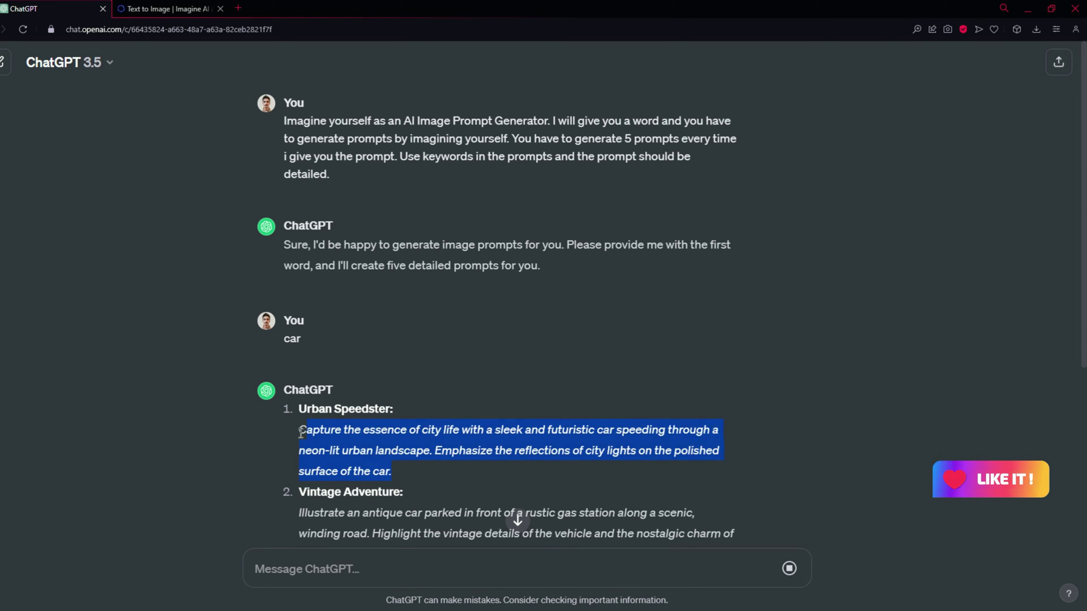
key(ctrl+Tab)
Generate the Urban Speedster image of a silver car on a neon-lit street and view it full size
click(318, 571)
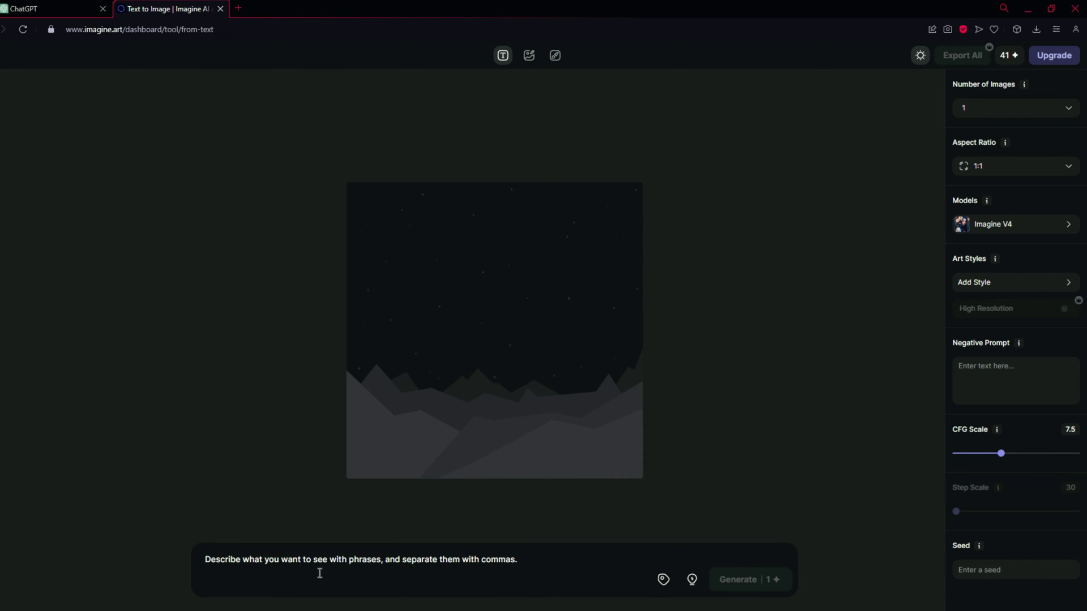
key(ctrl+v)
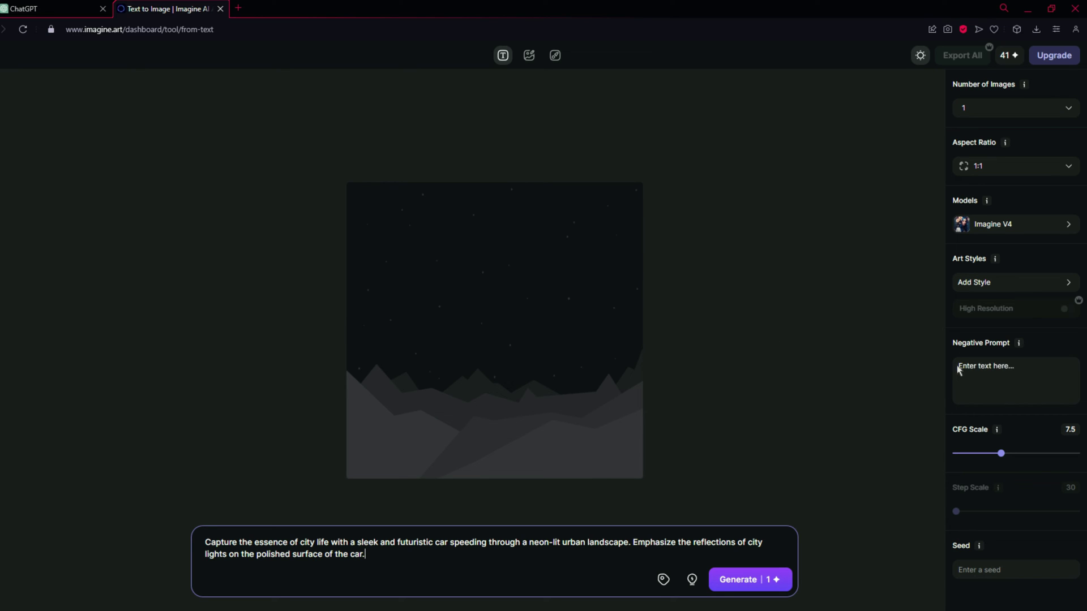
click(756, 581)
mouse_move(956, 560)
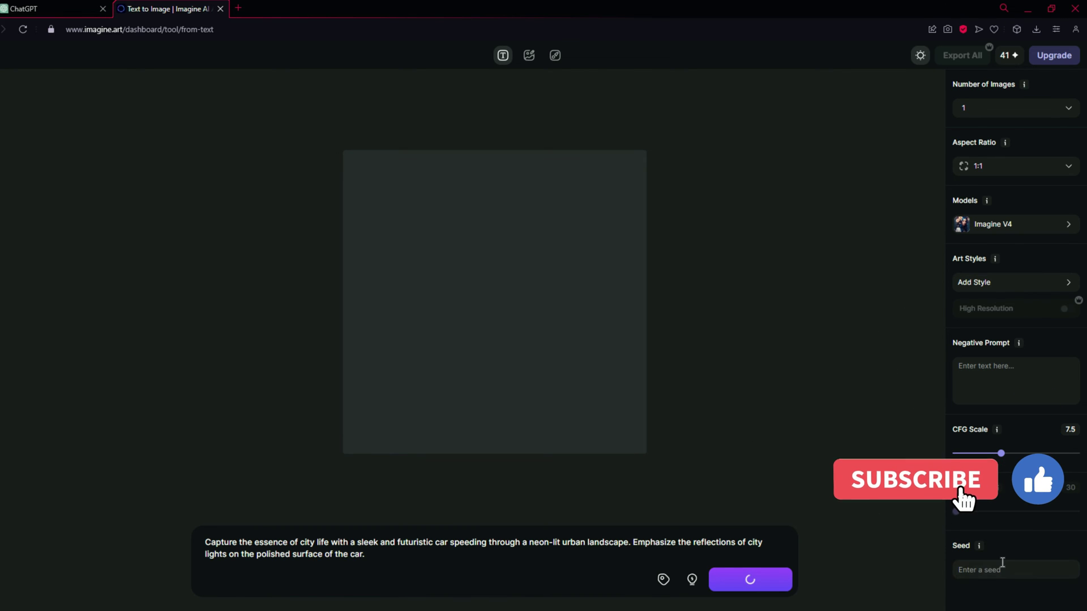
click(538, 325)
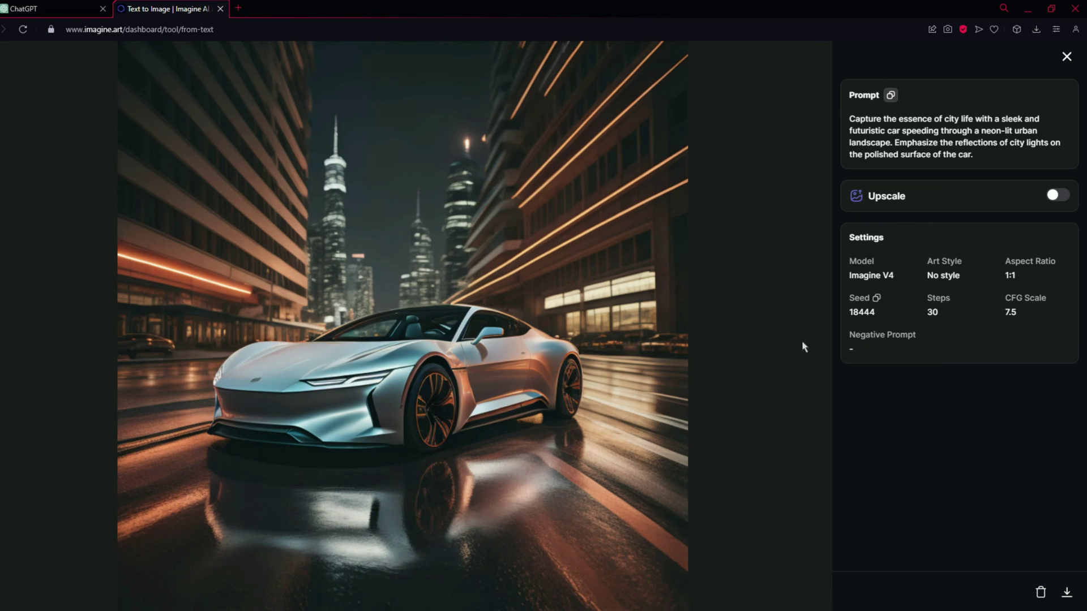
key(ctrl+shift+Tab)
scroll(360, 440, down, 1)
Copy the Off-Road Explorer prompt from ChatGPT and close Imagine's full-size image view
scroll(361, 441, down, 2)
drag(298, 422, 505, 459)
key(ctrl+c)
click(165, 9)
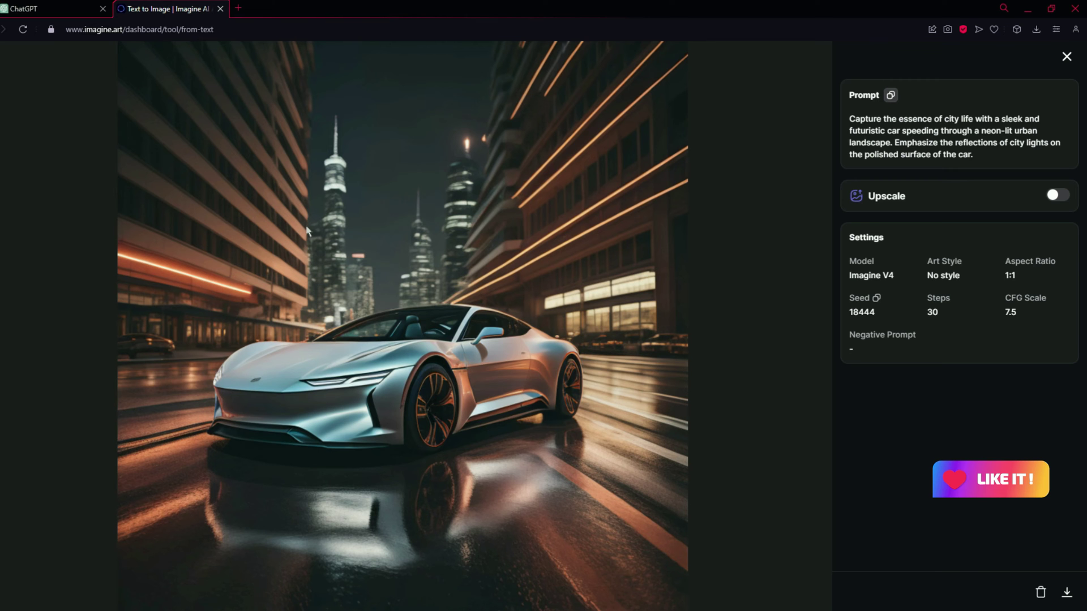
click(1067, 56)
Replace the prompt with Off-Road Explorer and generate the muddy off-road vehicle image, seed 613213
click(485, 538)
key(ctrl+a)
key(ctrl+v)
click(750, 579)
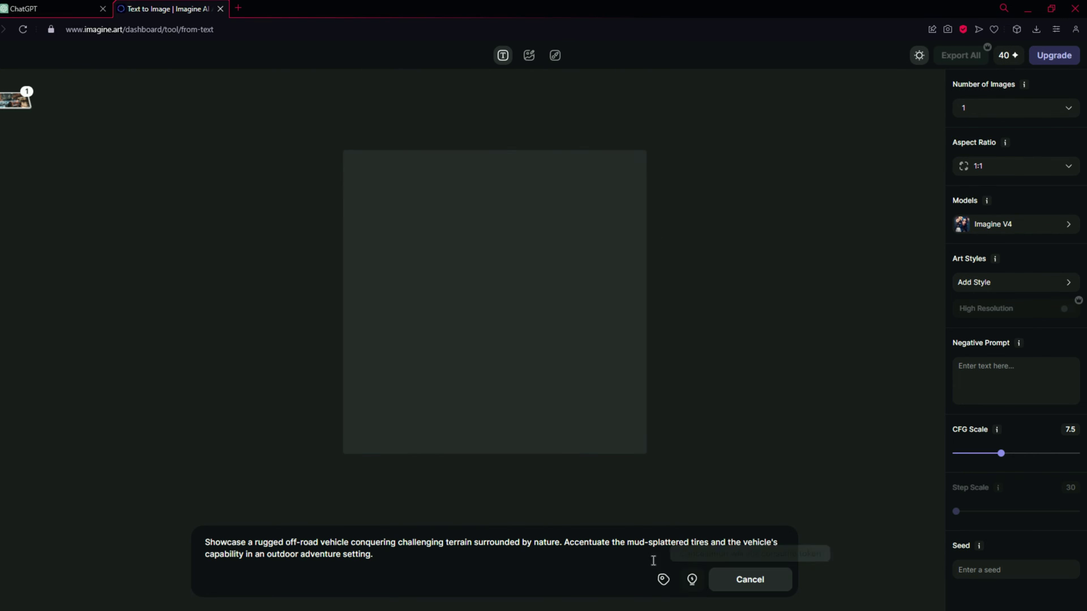
mouse_move(1011, 59)
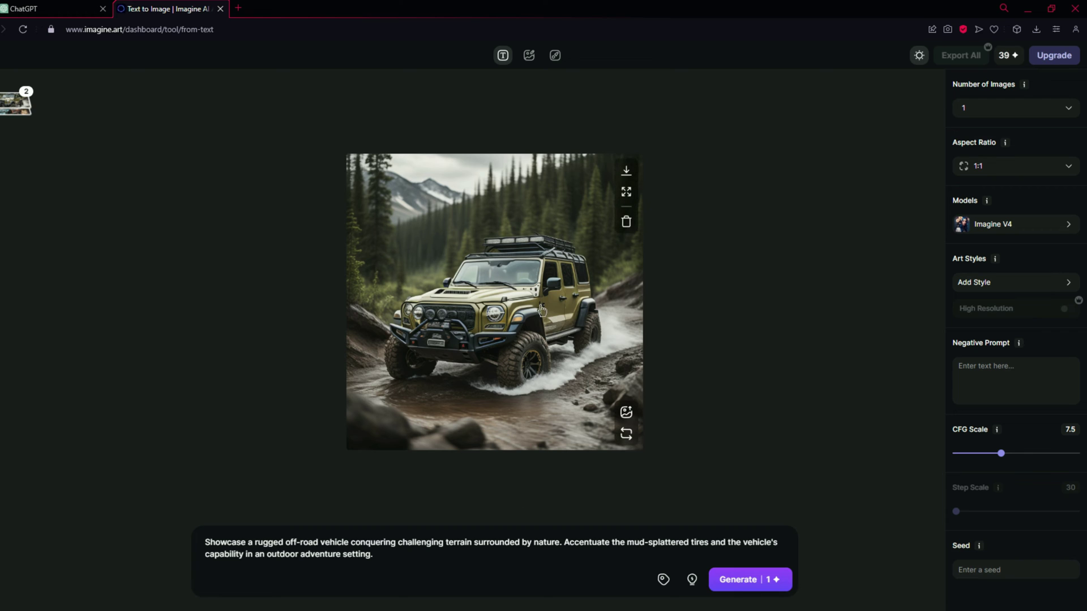
click(505, 323)
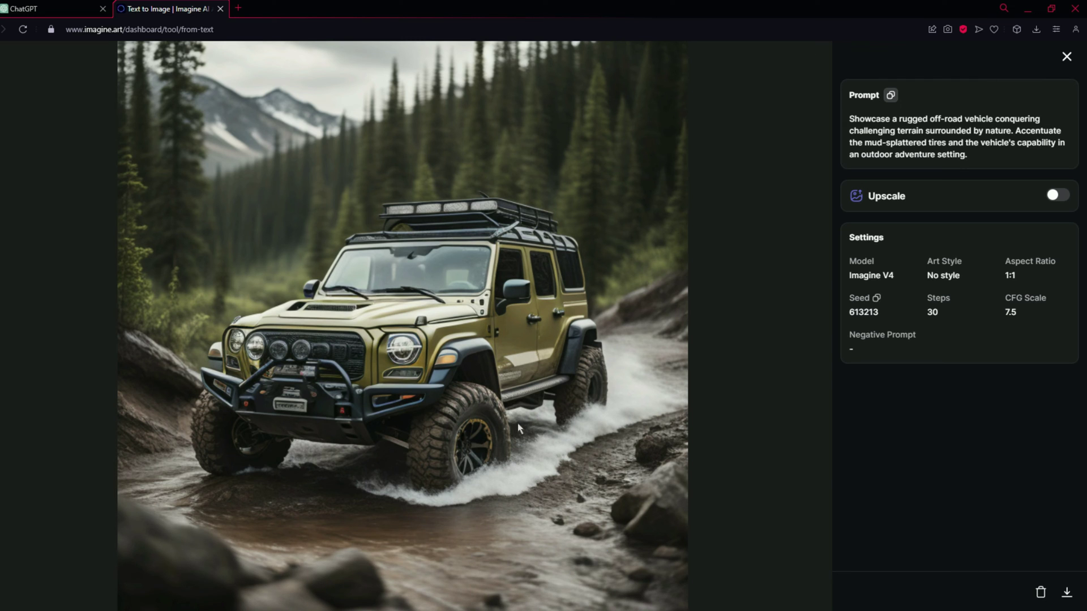
key(ctrl+shift+Tab)
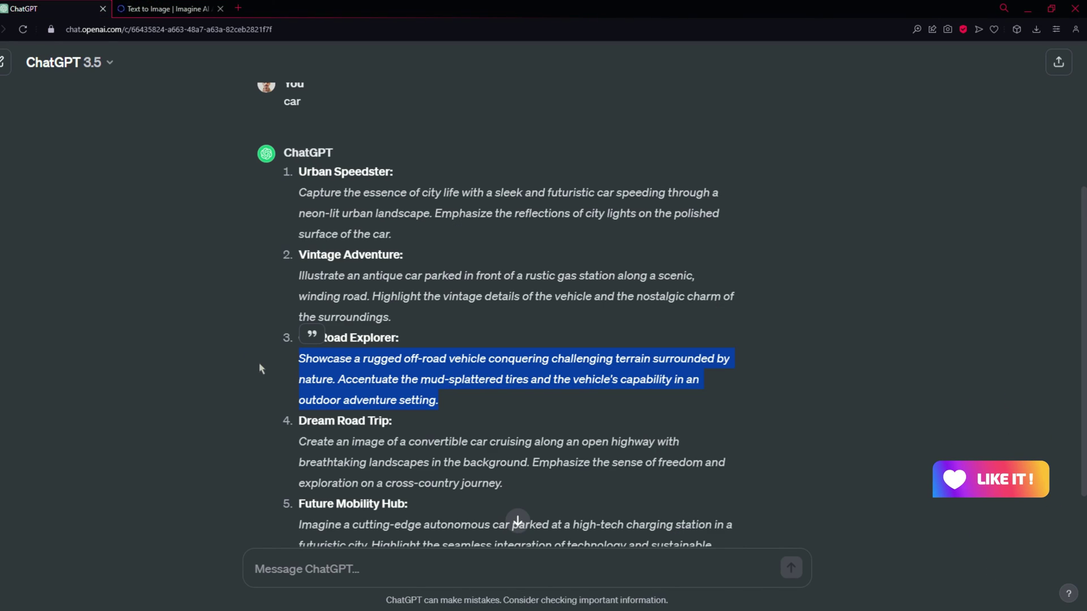
Generate an image from the Future Mobility Hub prompt: a white autonomous car at a charging station
scroll(340, 397, down, 2)
triple_click(369, 460)
key(ctrl+c)
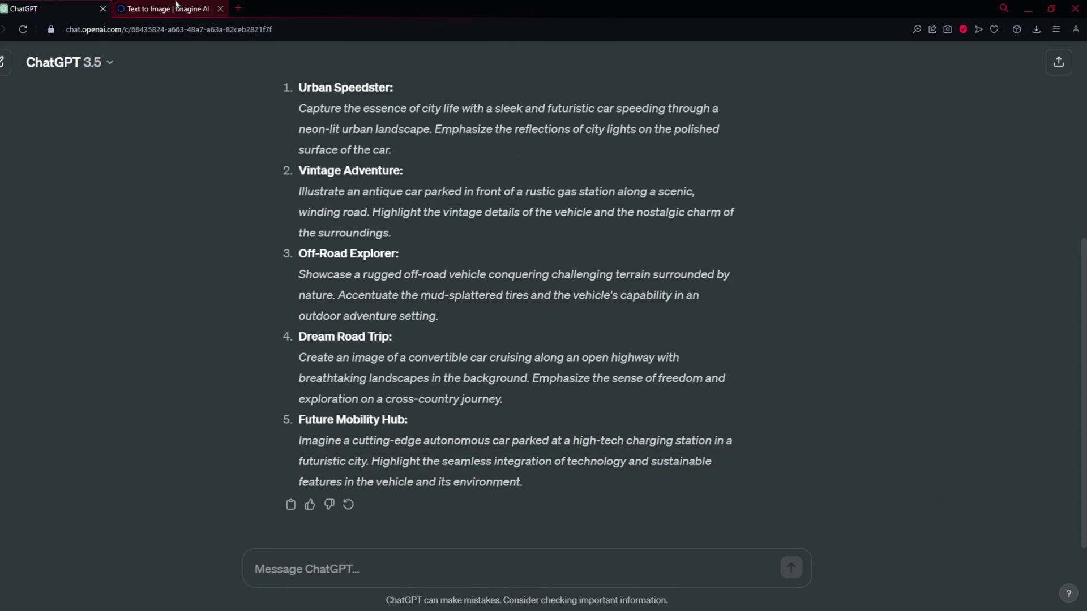
key(ctrl+Tab)
key(ctrl+a)
key(ctrl+v)
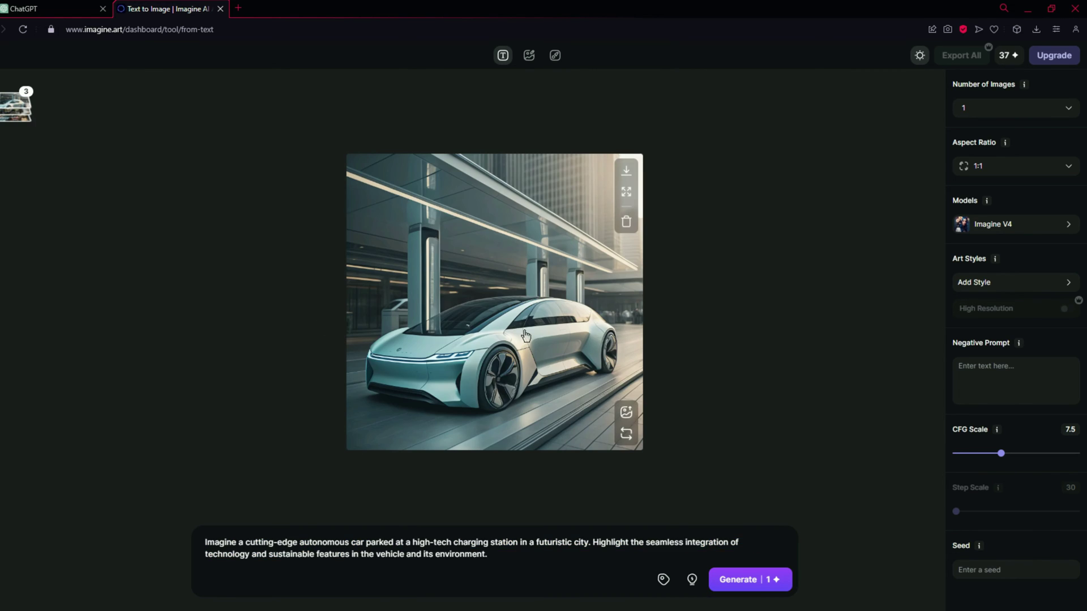
click(634, 373)
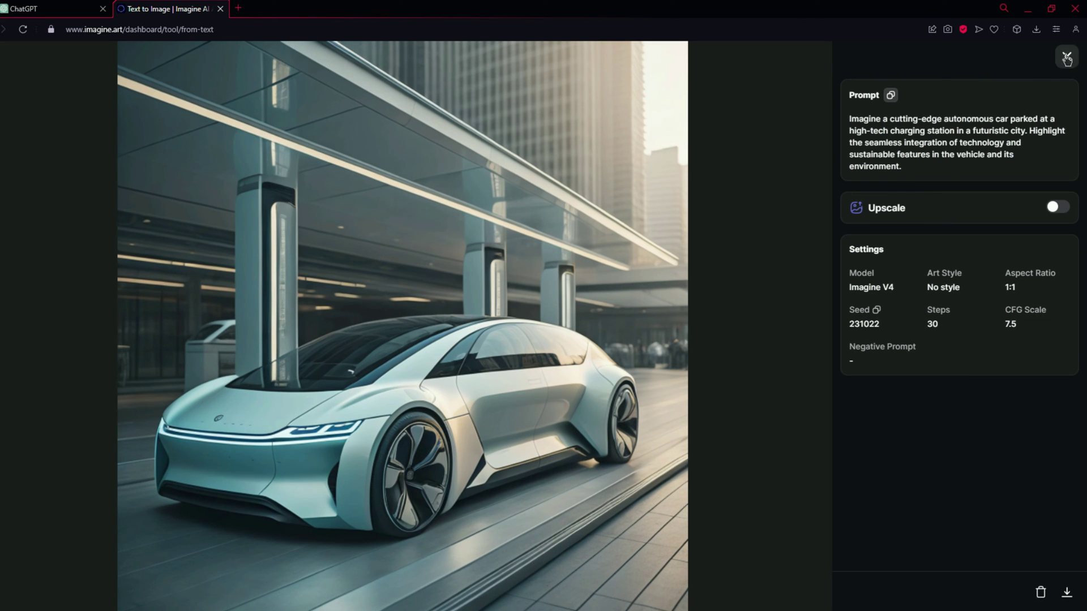
Close the full-size view and flip between the earlier off-road and futuristic car images
click(1067, 58)
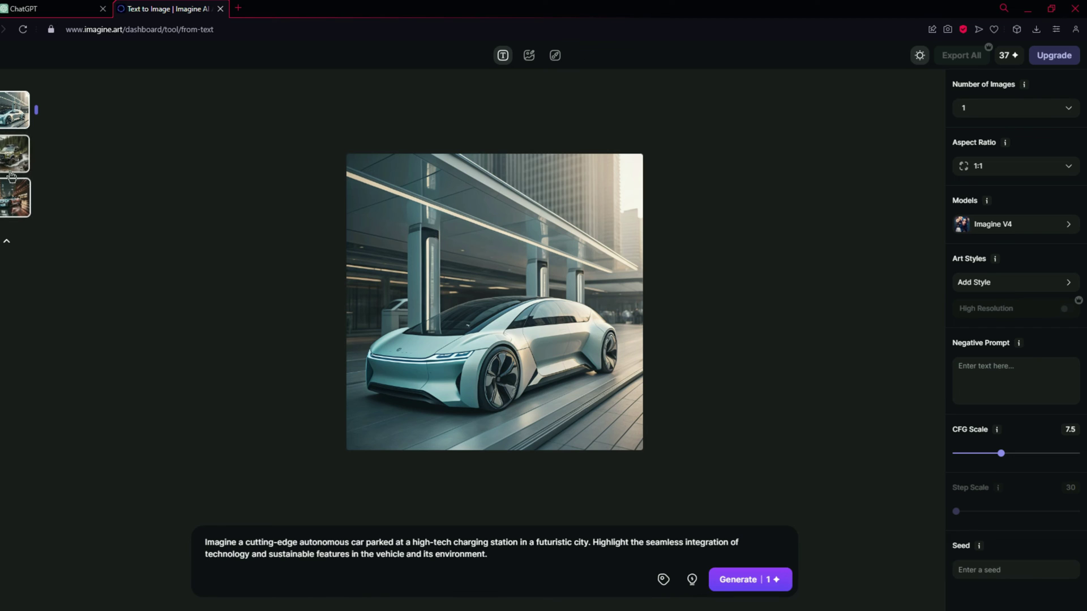
click(14, 158)
click(14, 109)
key(ctrl+Tab)
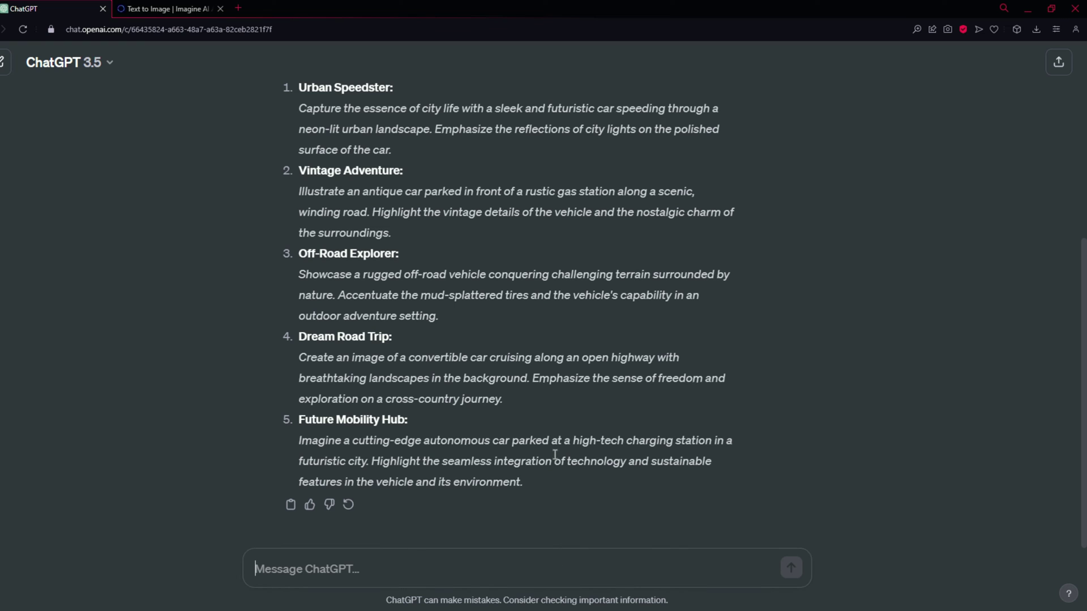
Send 'airplane' to ChatGPT and copy the Skyward Symphony prompt
text(airplane)
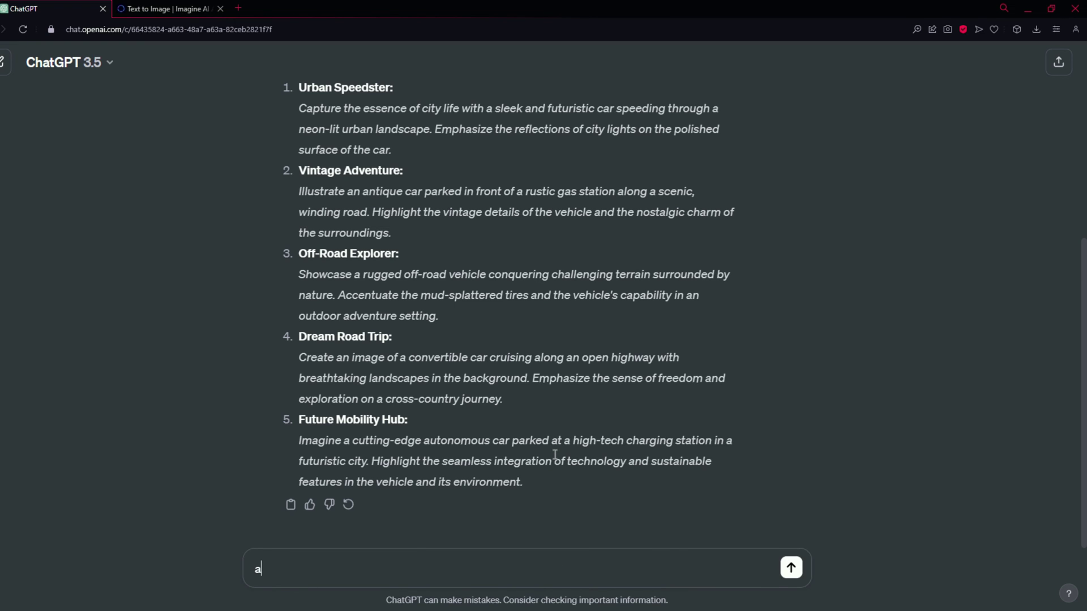
key(Return)
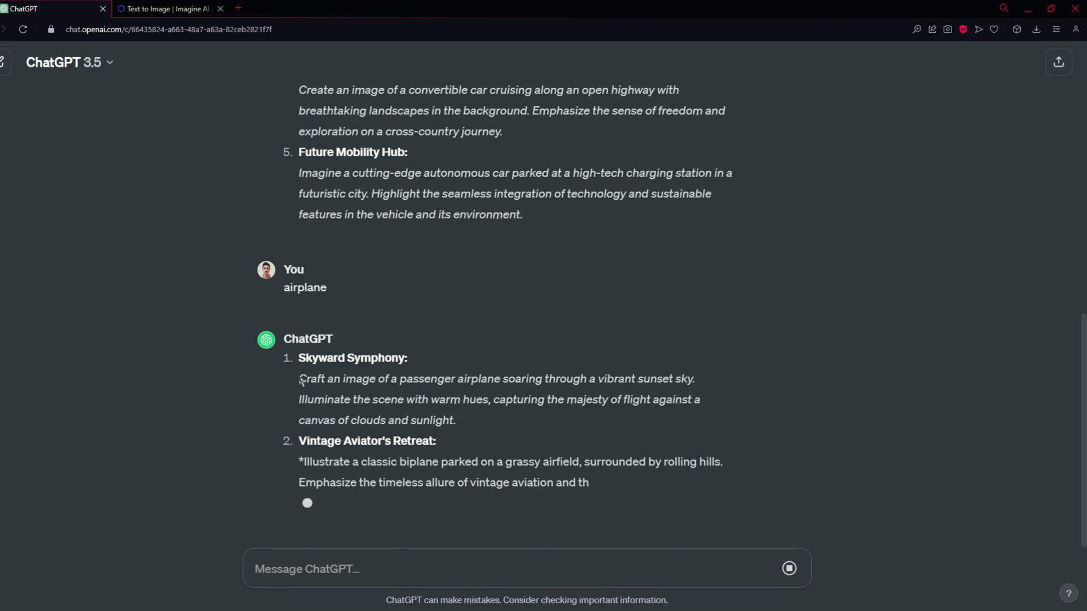
drag(298, 357, 444, 356)
key(ctrl+Tab)
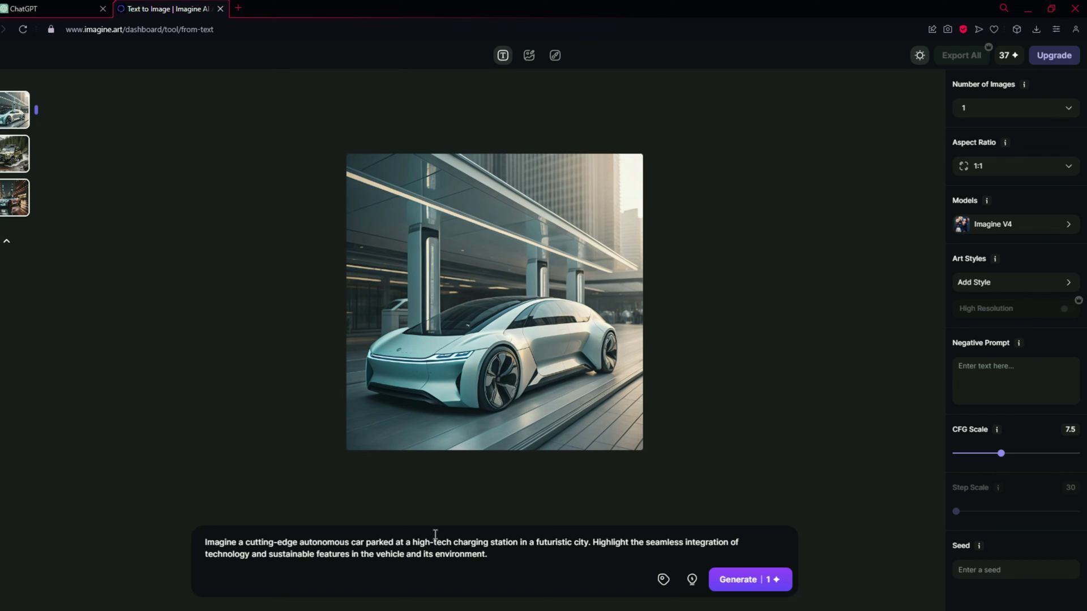
Generate the Skyward Symphony sunset airliner image and inspect it full size
click(498, 547)
key(ctrl+a)
text(Craft an image of a passenger airplane soaring through a vibrant sunset sky. Illuminate the scene with warm hues, capturing the majesty of flight against a canvas of clouds and sunlight.)
click(741, 580)
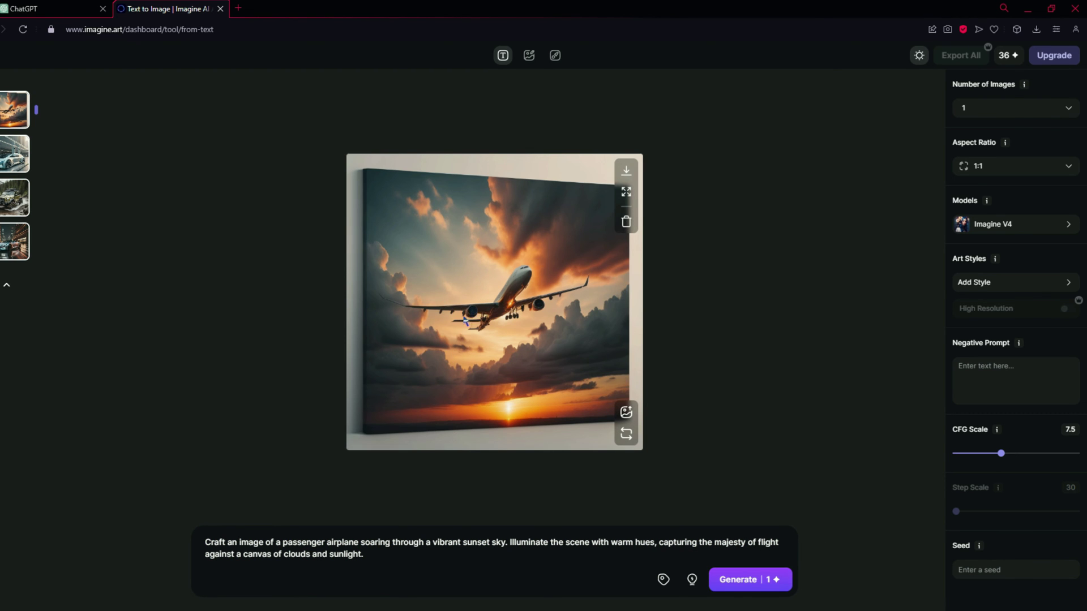
click(462, 308)
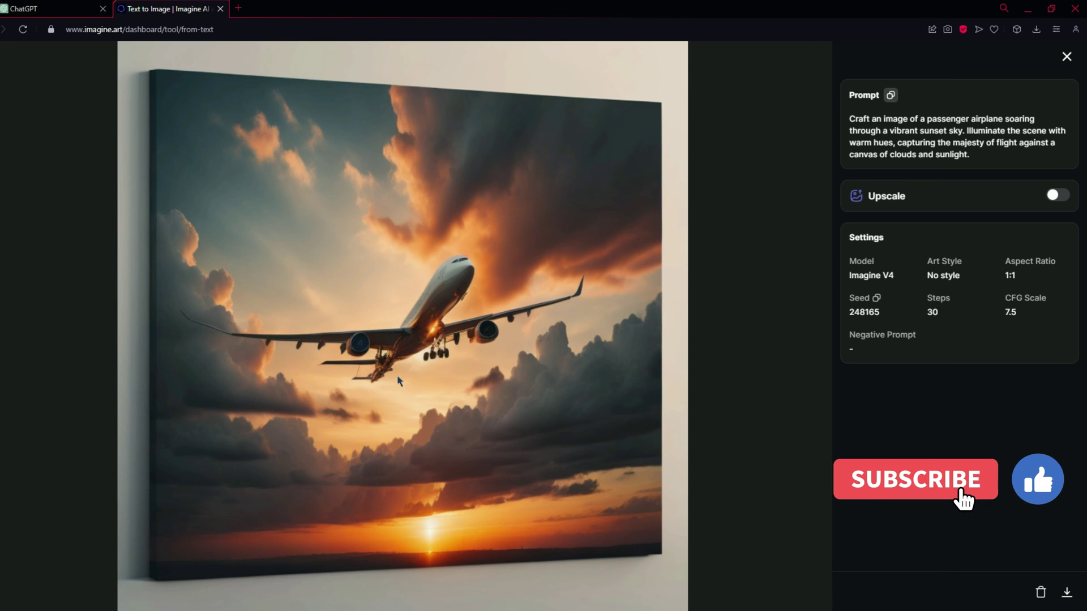
click(1066, 56)
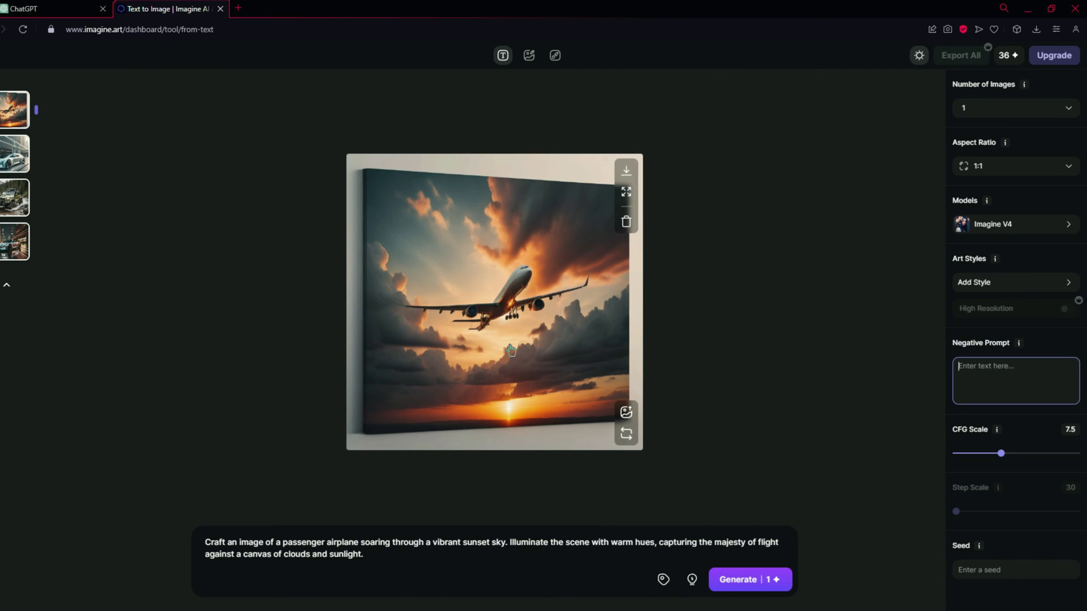
click(399, 374)
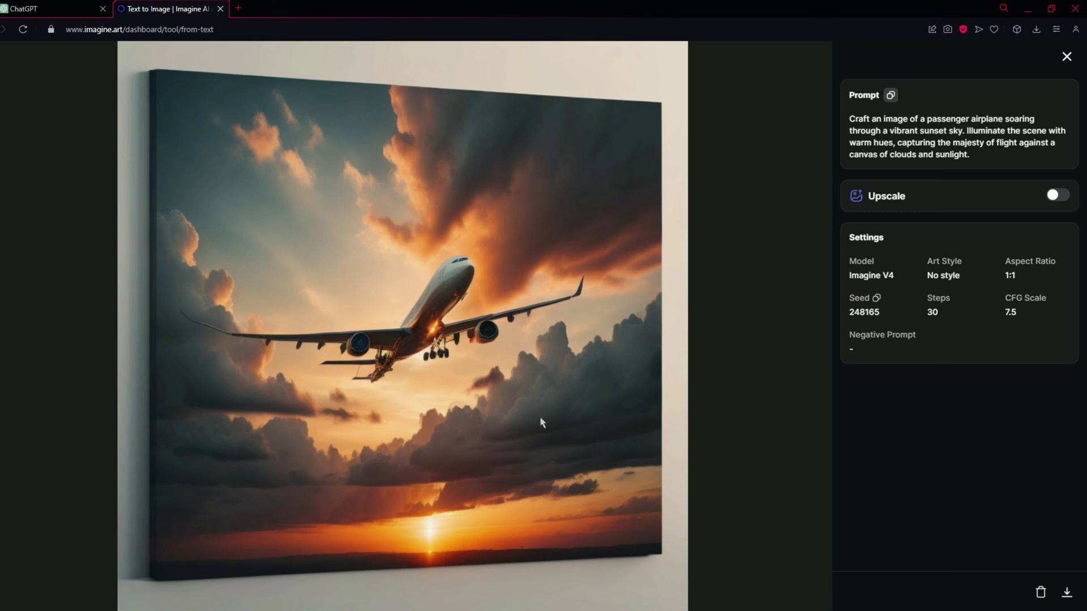
click(1066, 56)
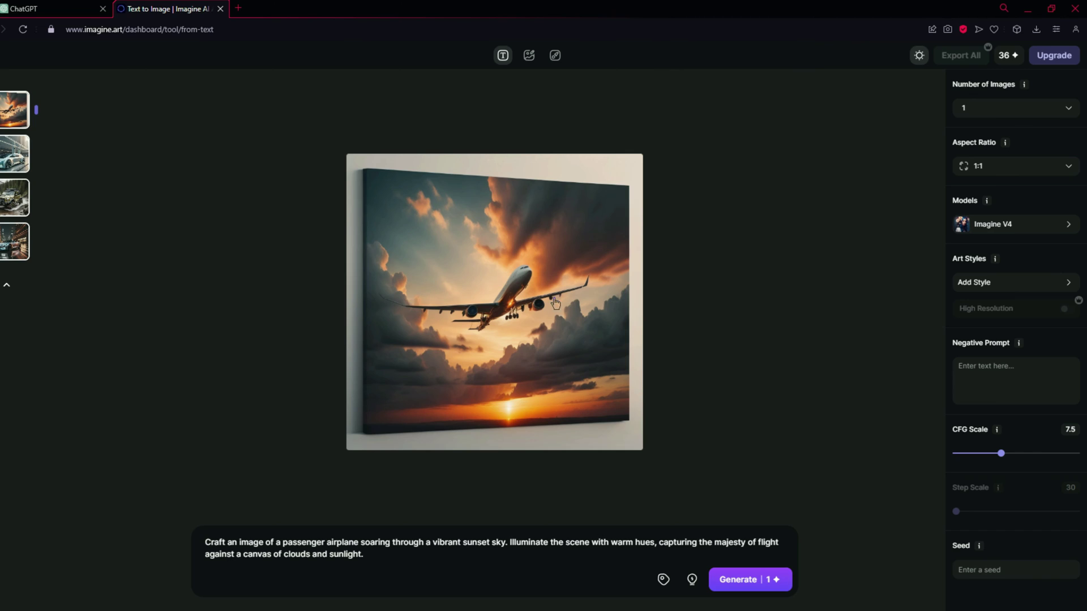
Generate the Vintage Aviator's Retreat image of an orange biplane on a grassy airfield, seed 80185
click(34, 8)
scroll(231, 353, down, 2)
drag(372, 363, 299, 320)
key(ctrl+c)
click(164, 8)
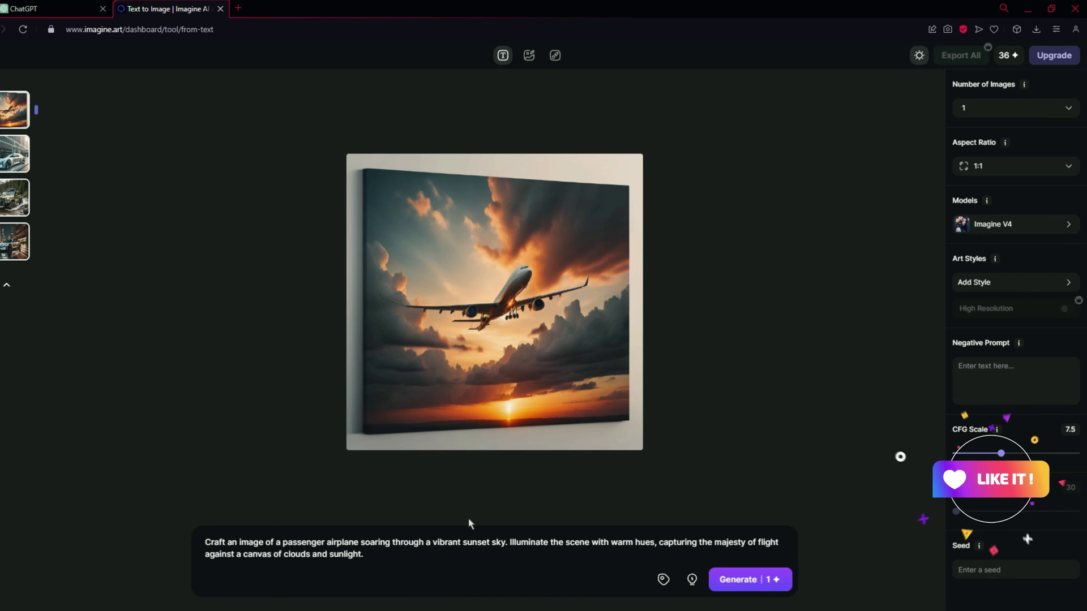
key(ctrl+a)
key(ctrl+v)
click(753, 579)
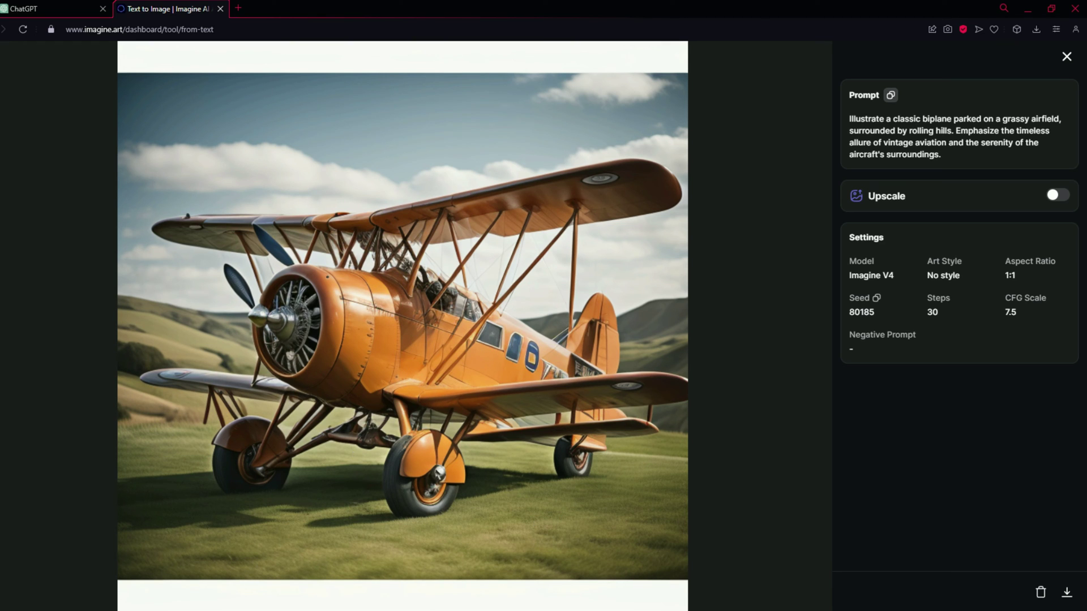
click(1066, 57)
click(51, 8)
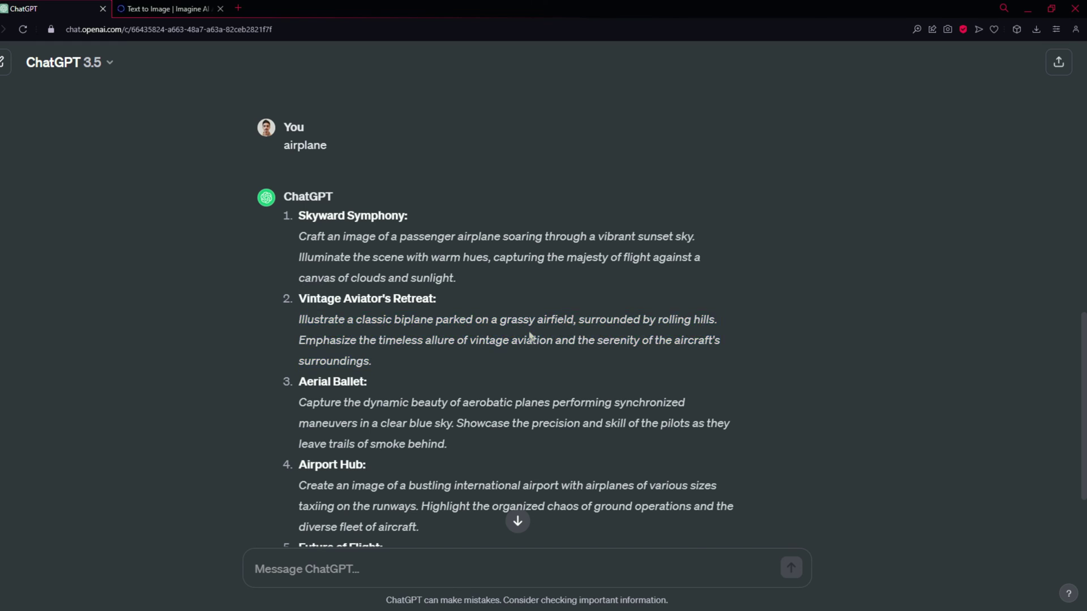
Scroll through the ChatGPT conversation back to the five airplane prompts
scroll(531, 335, up, 15)
drag(347, 187, 283, 117)
click(868, 283)
scroll(872, 317, down, 3)
scroll(872, 317, down, 10)
Get Imagine's suggested portrait prompt of a 62-year-old military leader and copy it
click(164, 8)
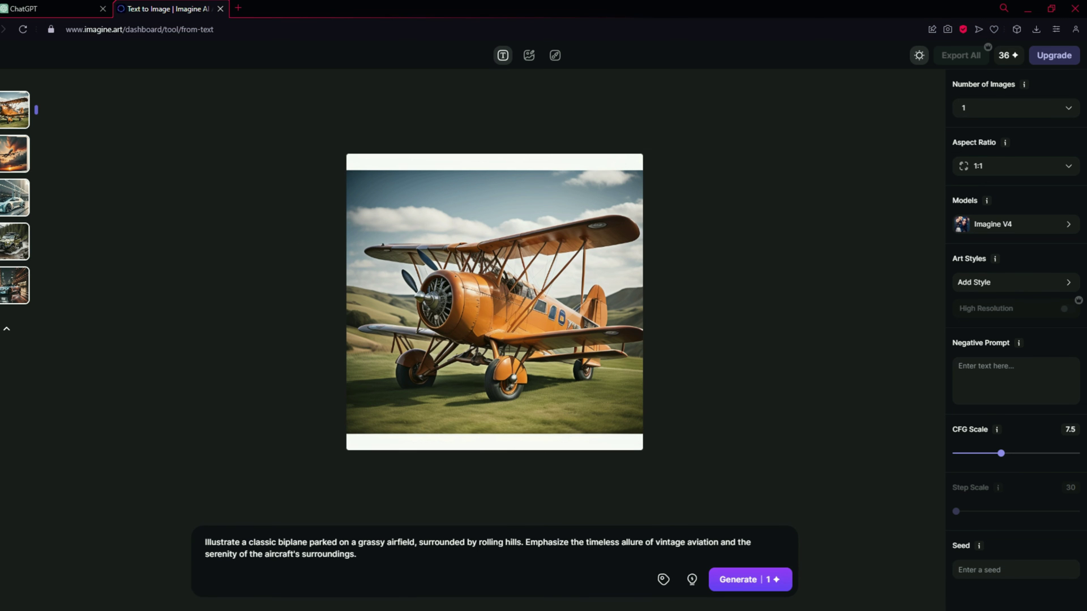
click(692, 579)
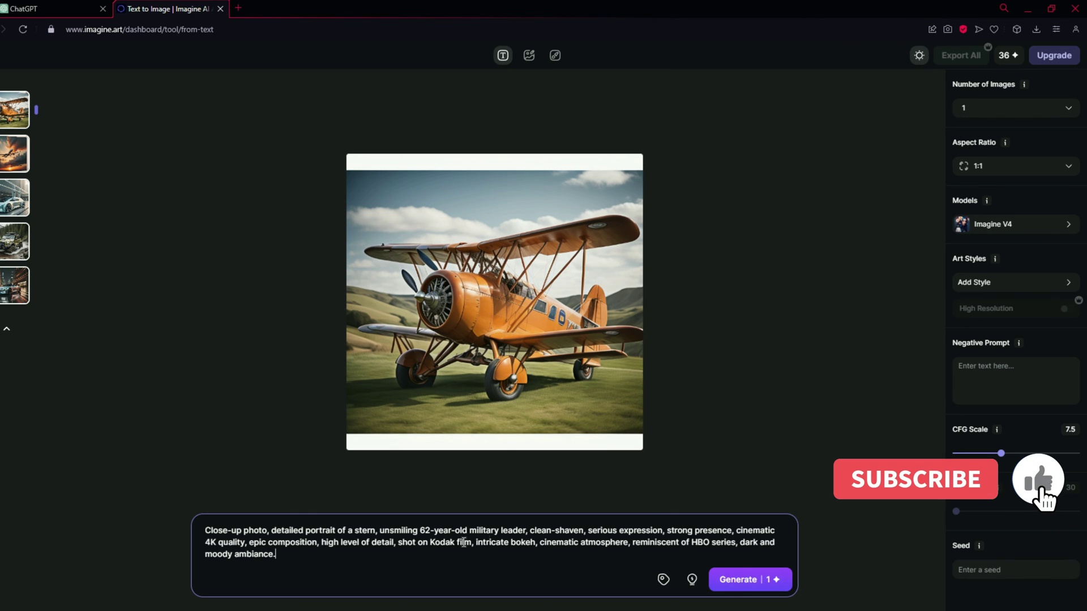
triple_click(319, 554)
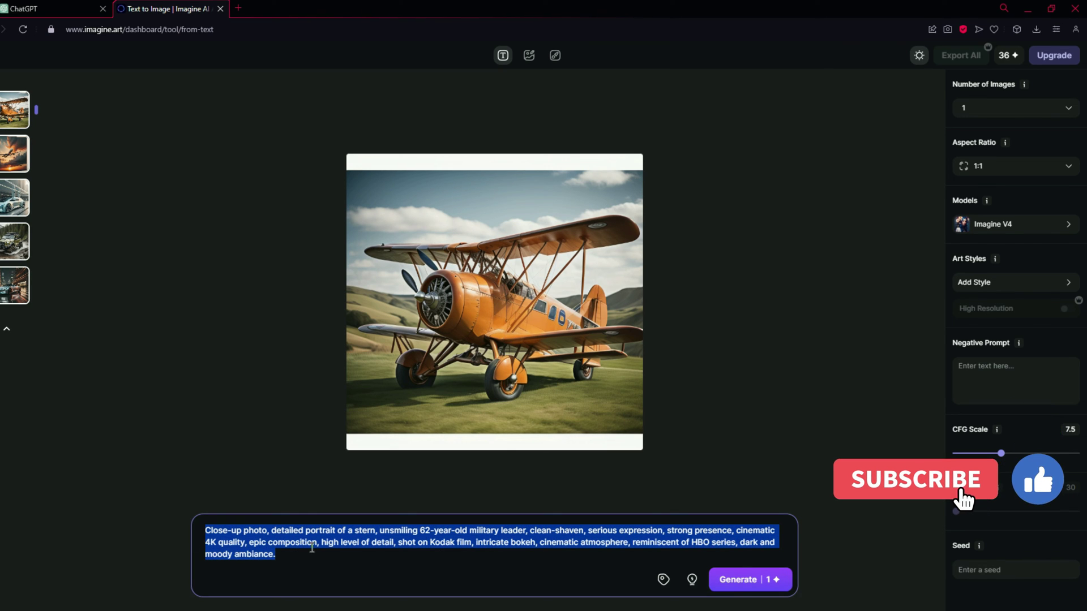
key(ctrl+Tab)
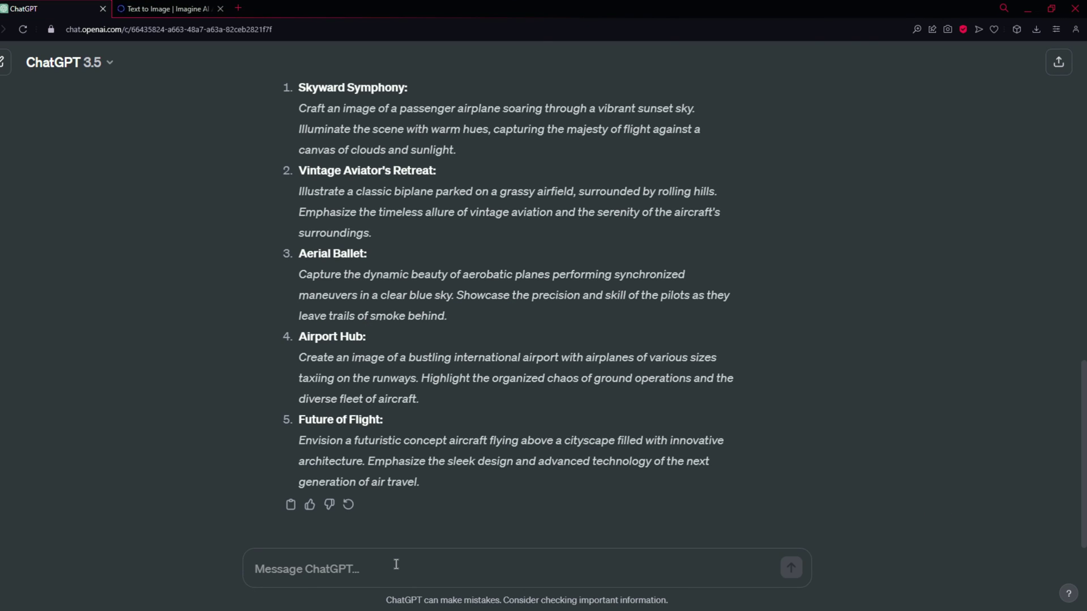
Ask ChatGPT for 10 prompts like the military-leader one and copy the Political Strategist prompt
text(generate [)
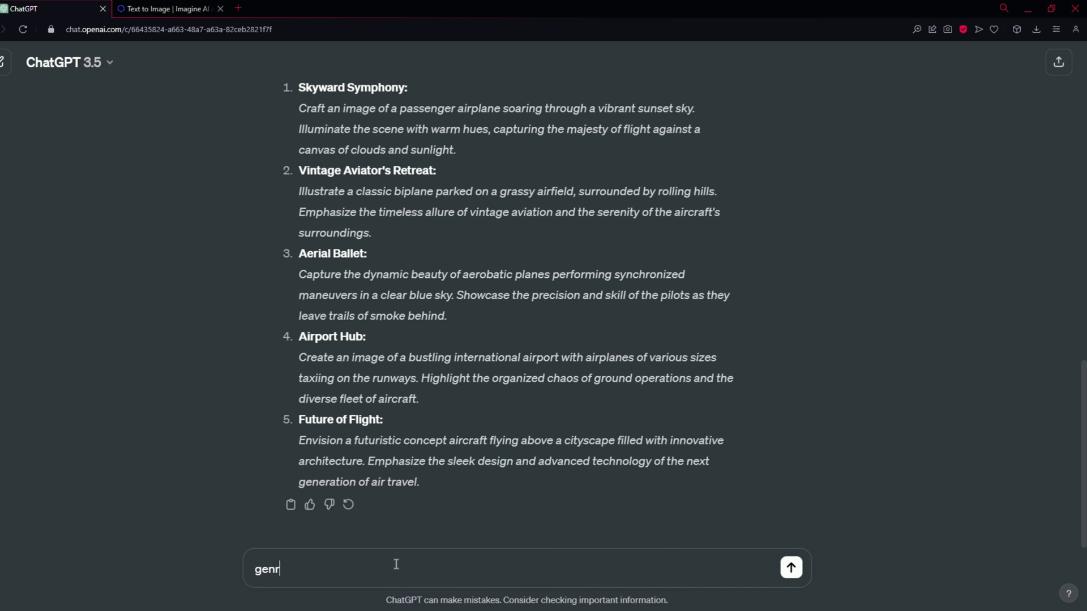
text(10 prompts like the beo)
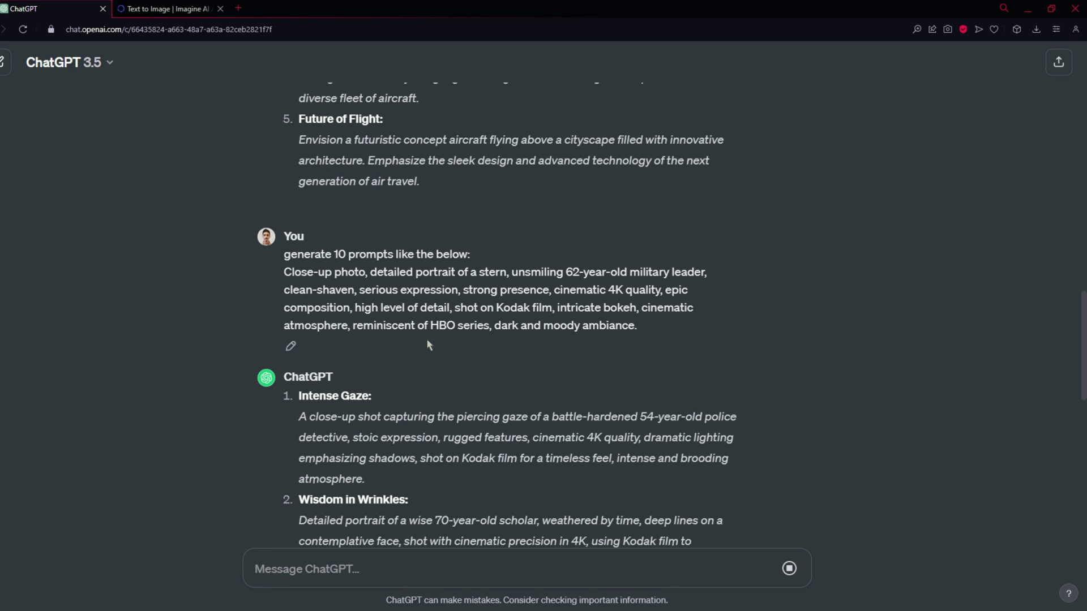
scroll(419, 431, down, 10)
drag(385, 247, 299, 169)
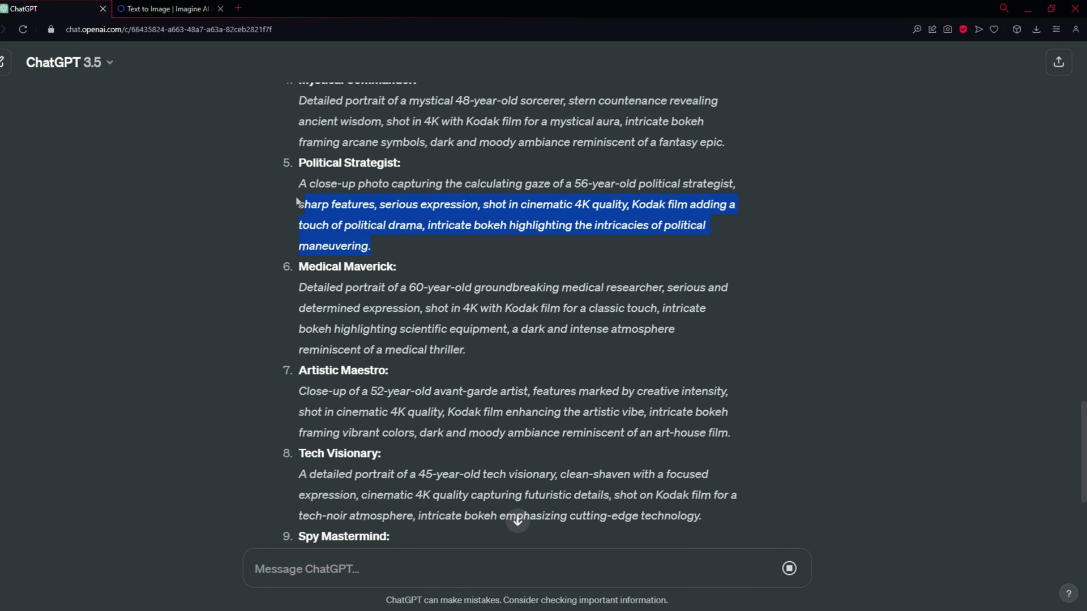
key(ctrl+c)
Generate the Political Strategist portrait in Imagine, then paste over the prompt box text again
key(ctrl+Tab)
click(669, 559)
key(ctrl+a)
key(ctrl+v)
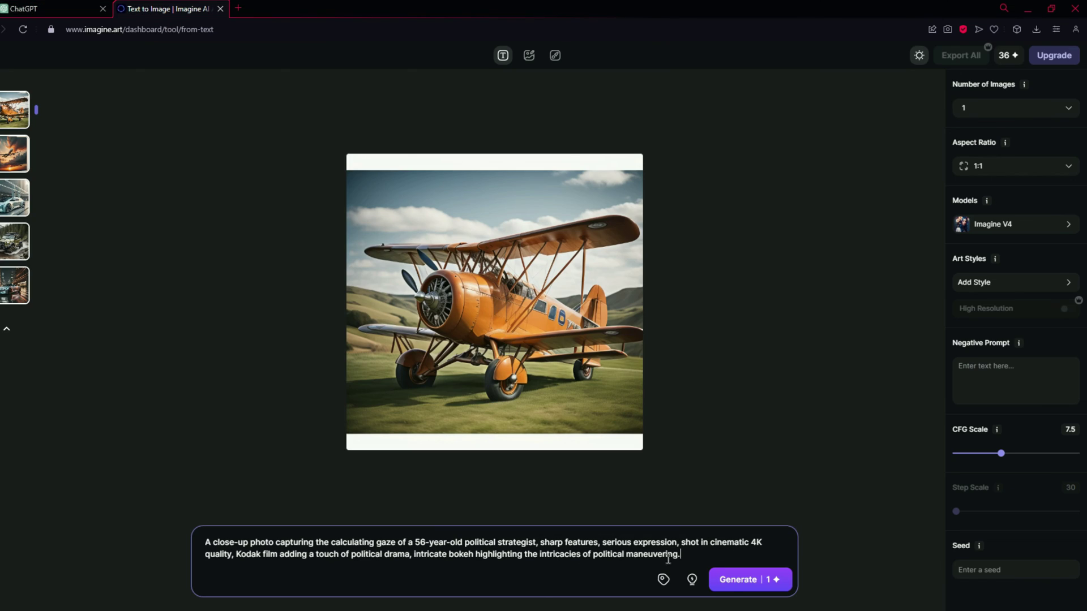
click(756, 581)
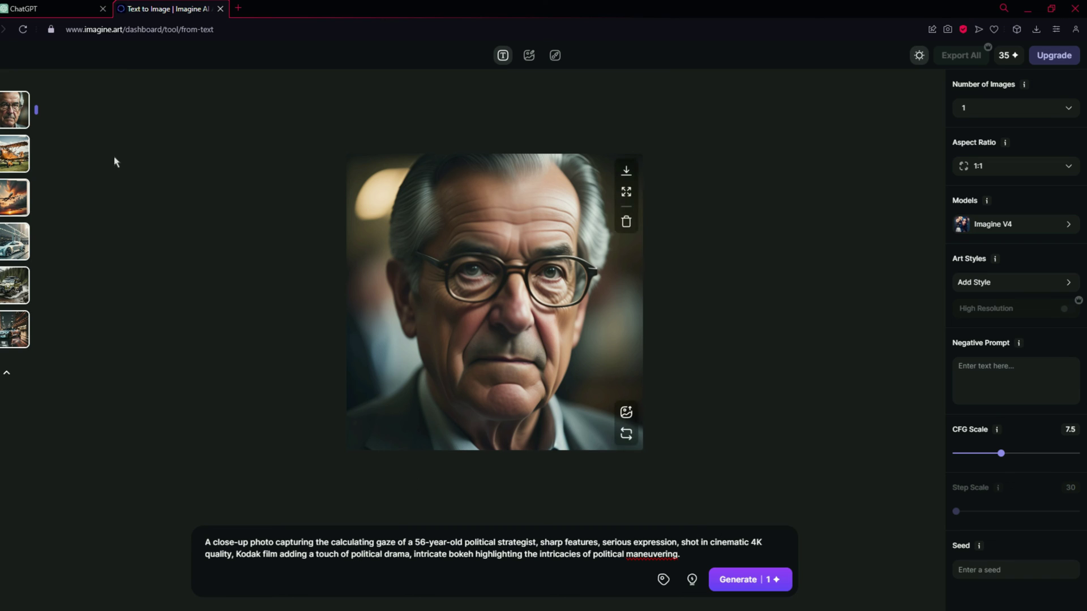
click(631, 535)
key(ctrl+a)
key(ctrl+v)
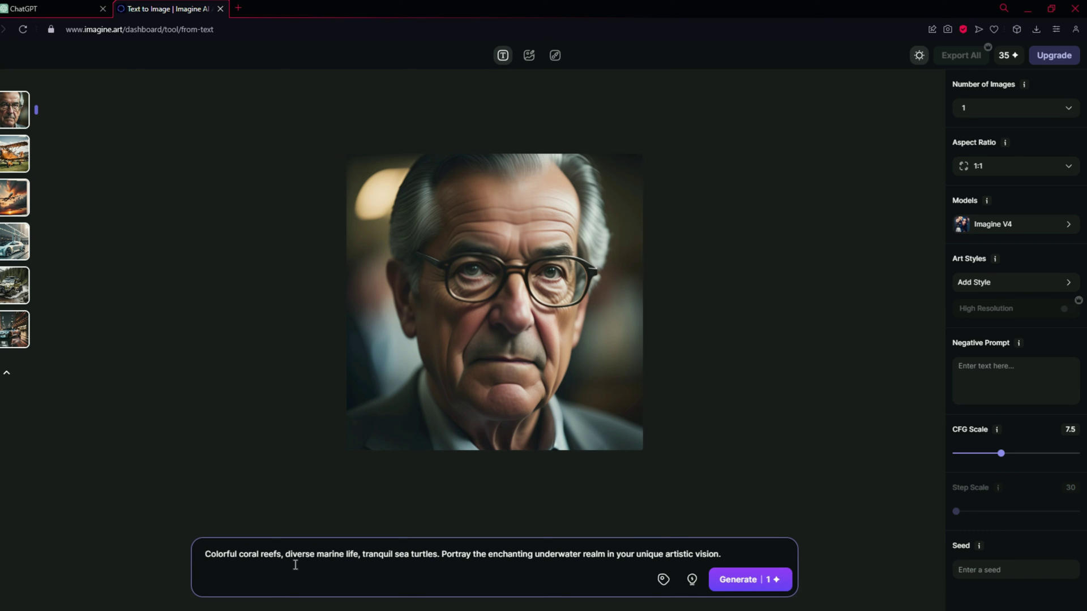
Get a suggested Eredin prompt from Imagine's inspire button and select it
click(692, 580)
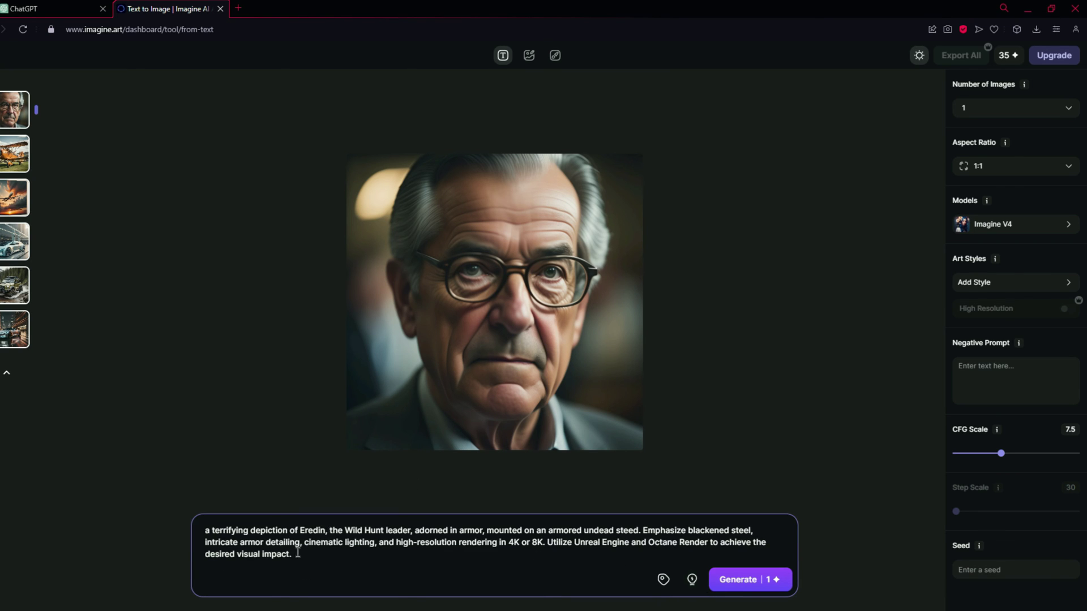
key(ctrl+a)
click(37, 7)
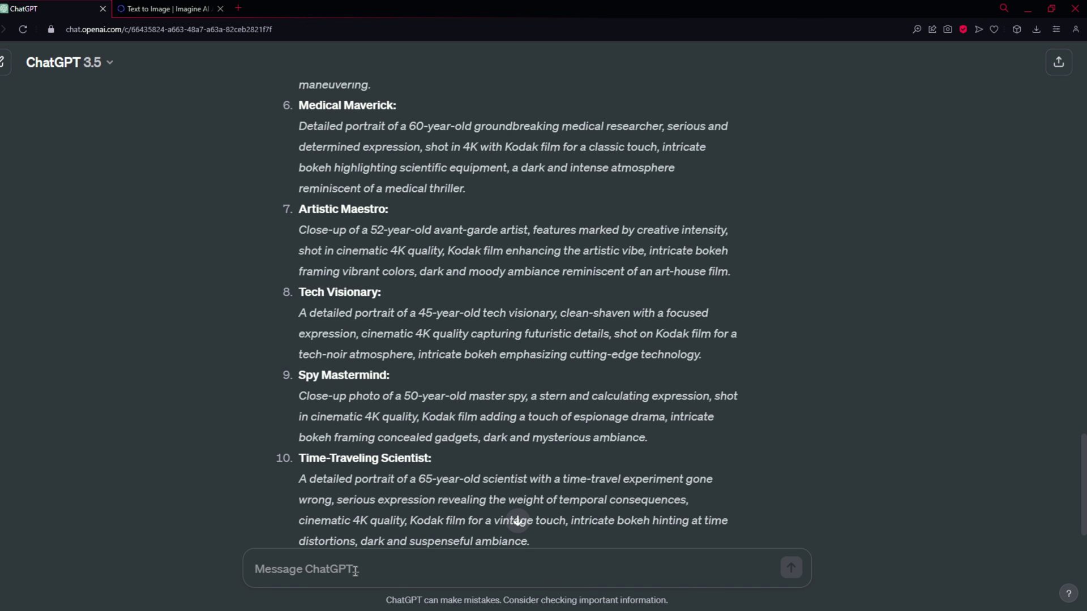
Ask ChatGPT for 10 car prompts like the Eredin one and take Neon Street Marauder
click(355, 571)
text(genera)
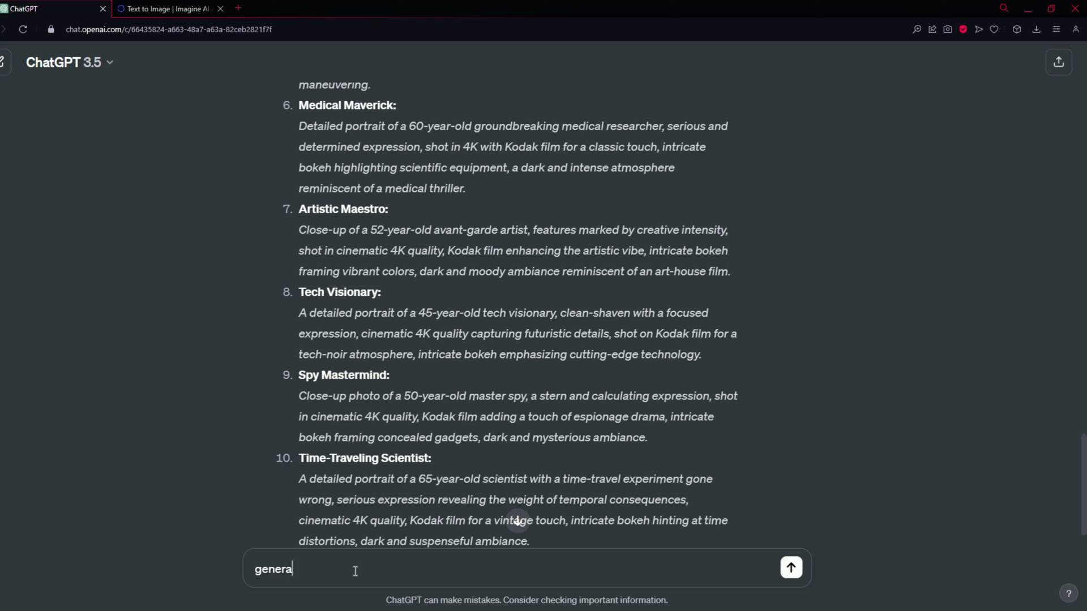
text(te 10 prompts like the below one but for car:)
key(shift+Return)
key(ctrl+v)
key(Return)
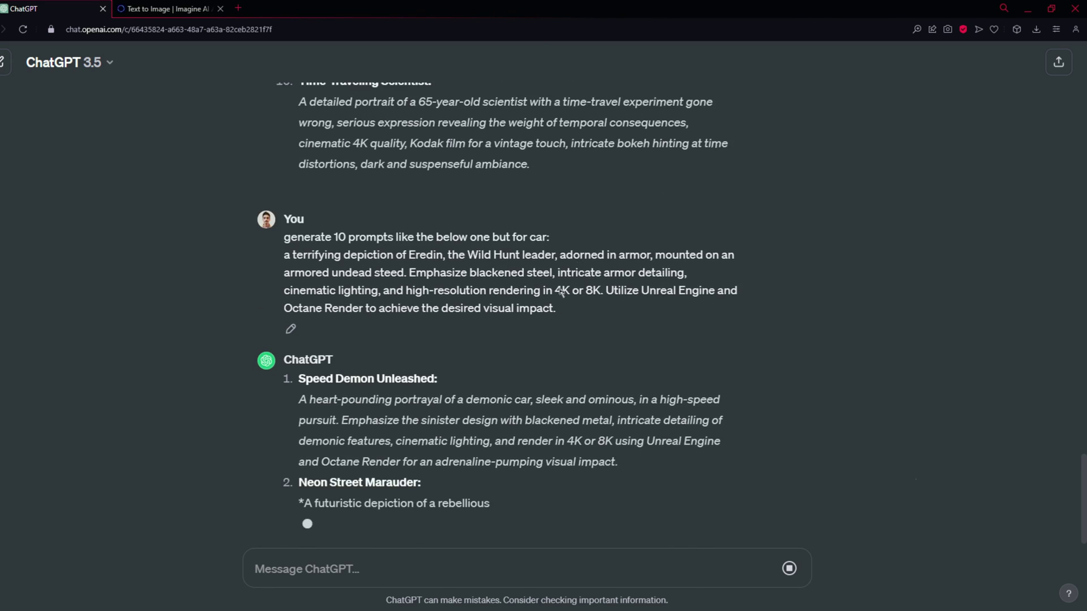
drag(613, 398, 300, 334)
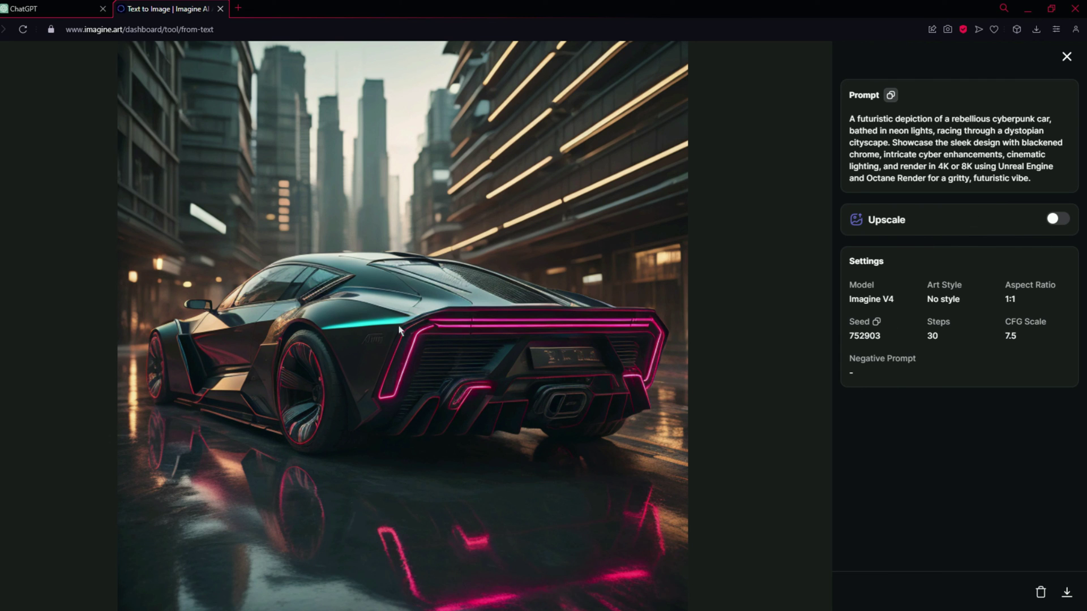
click(1067, 57)
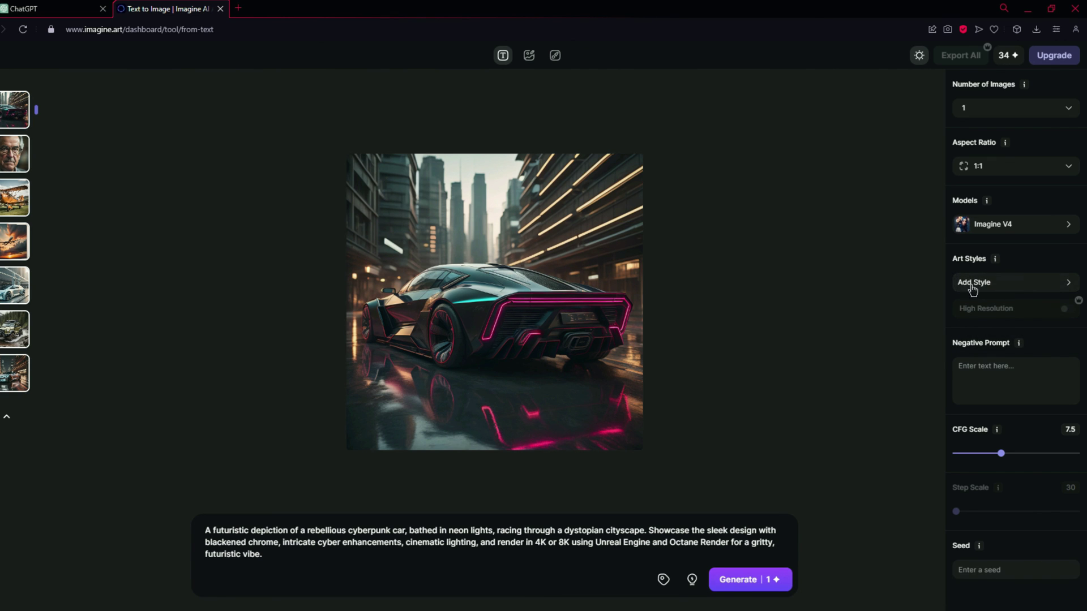
Apply the Vibrant art style and generate the Neon Street Marauder car again
click(1015, 286)
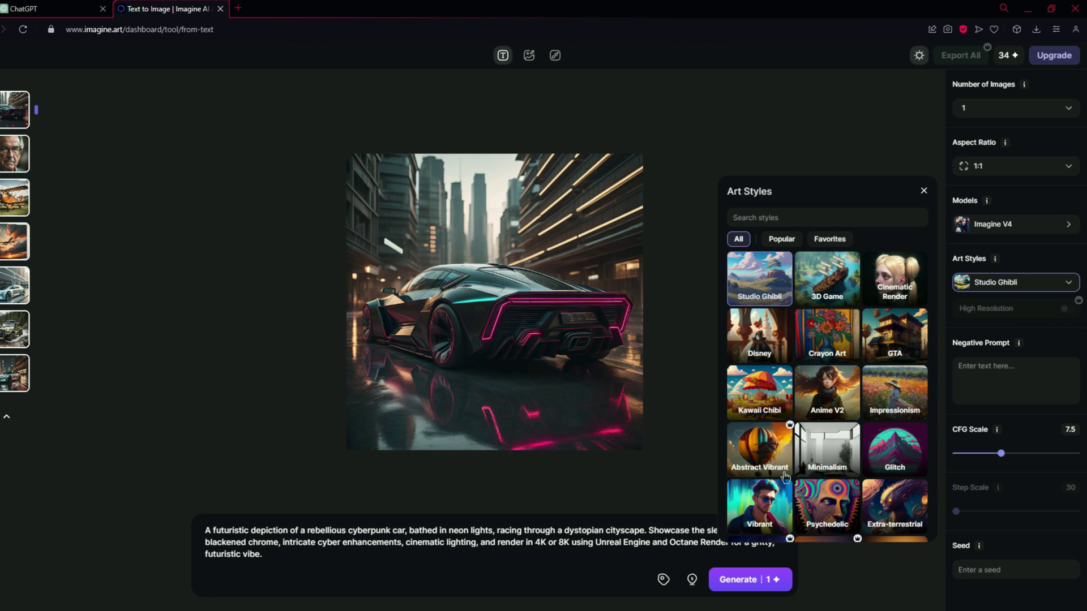
scroll(781, 506, down, 1)
click(750, 453)
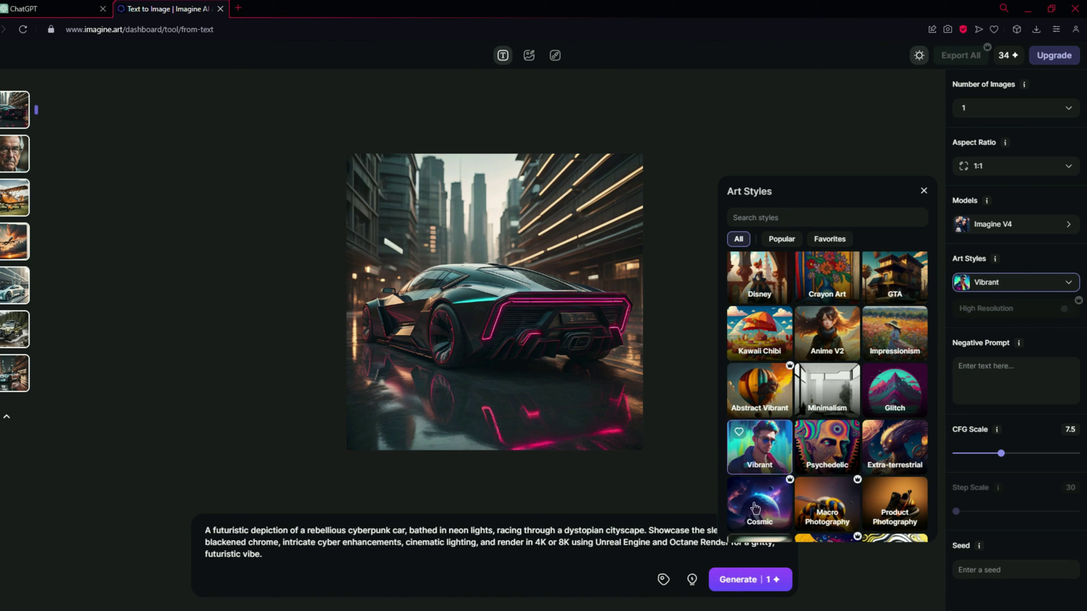
click(766, 580)
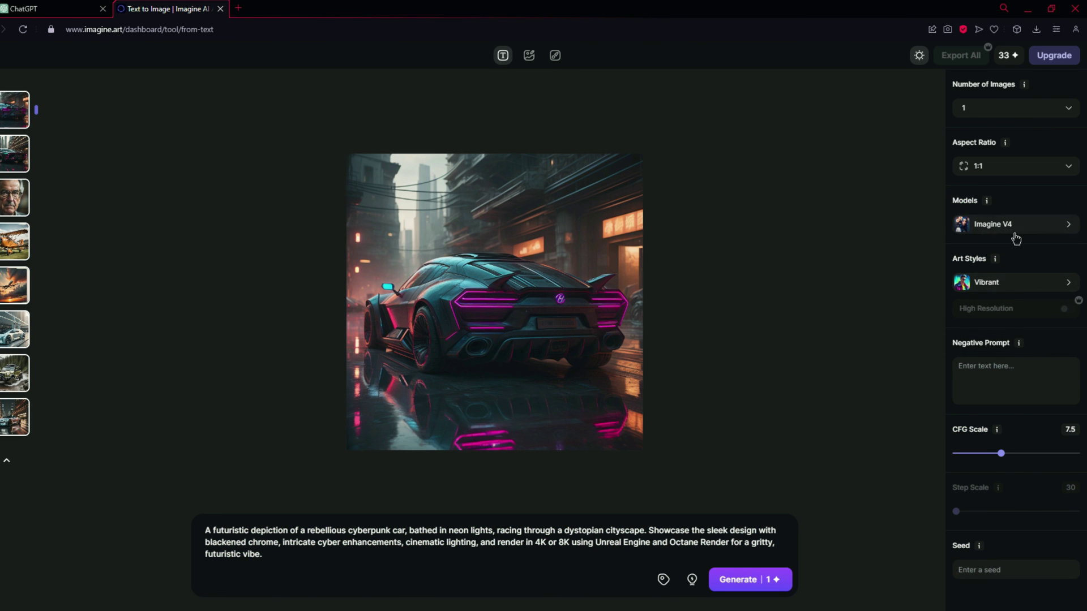
Check the new render's settings (seed 306603), then close it and return to Imagine
click(483, 317)
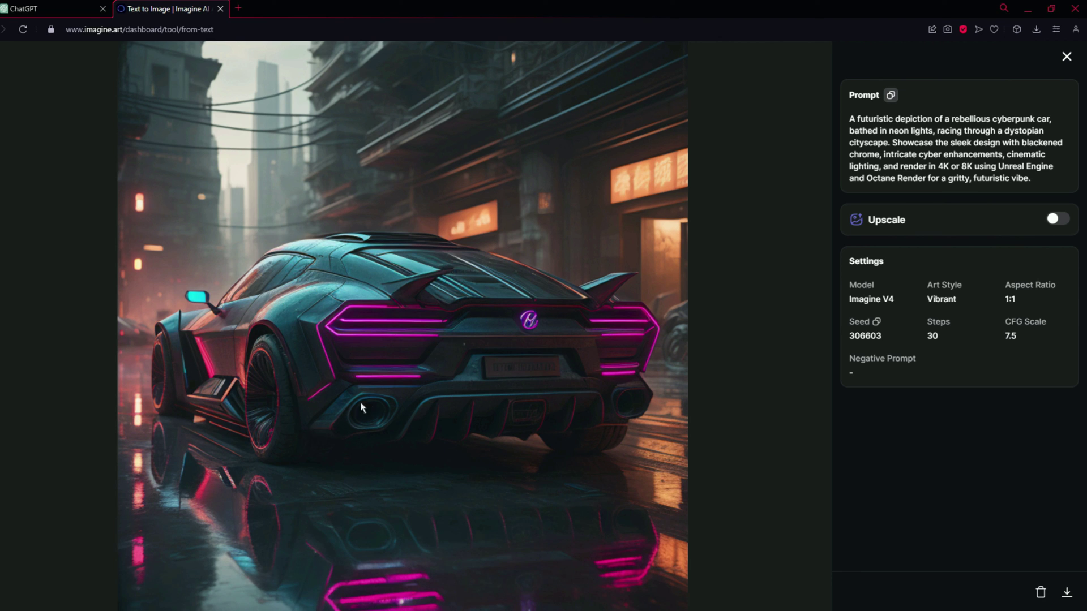
click(783, 276)
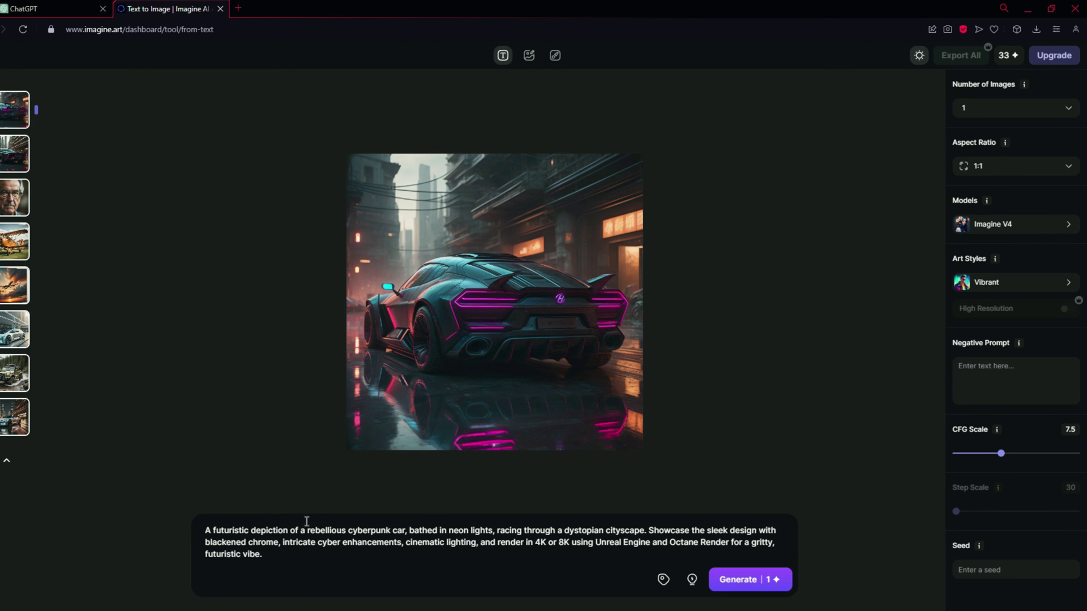
click(51, 8)
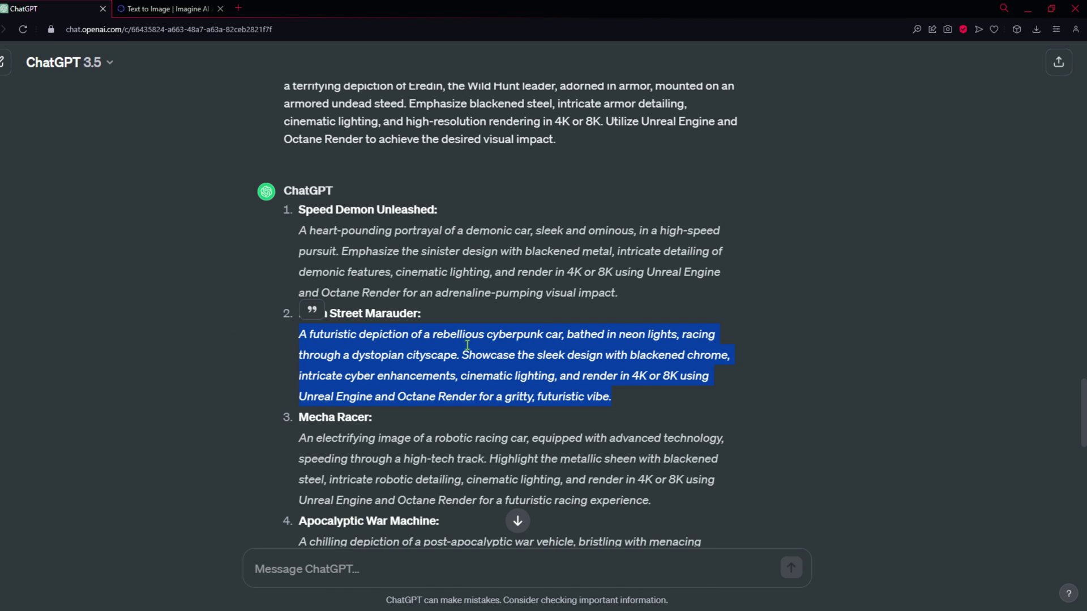
click(225, 7)
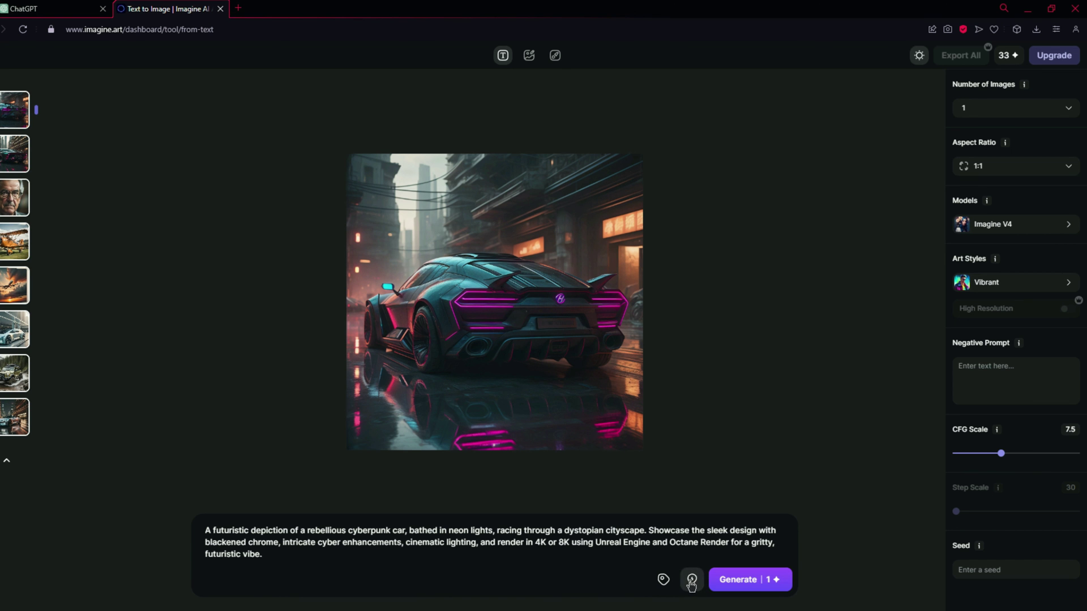